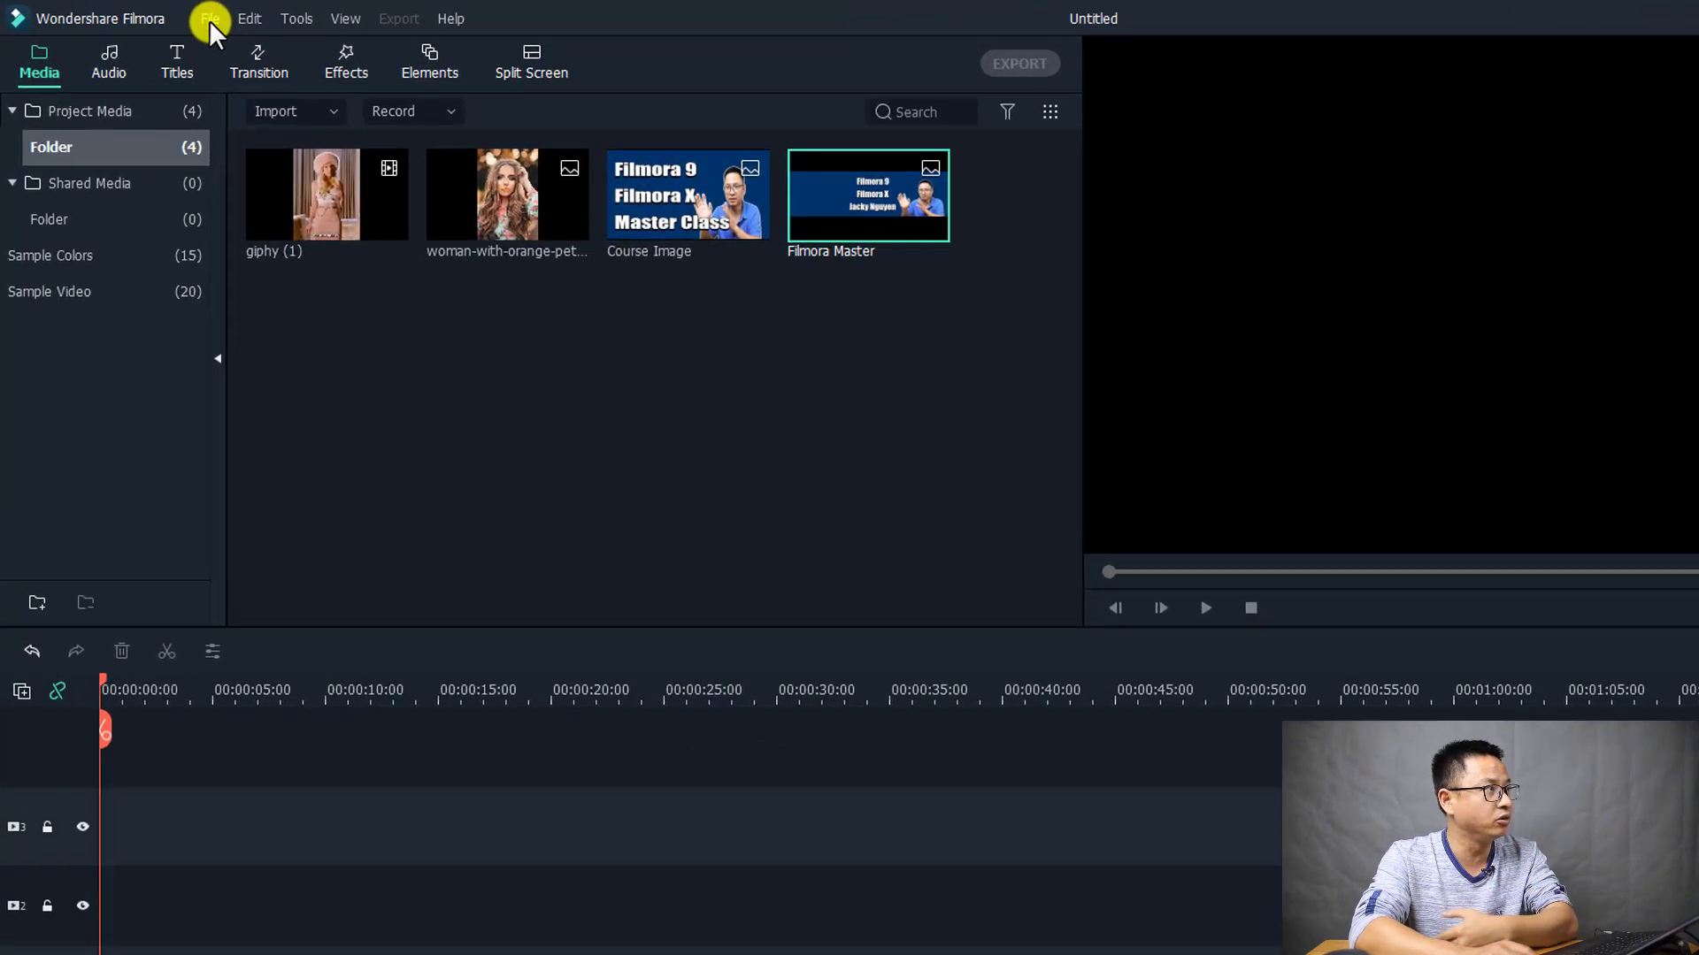
Open the preferences, review the general and folder settings, and inspect the unit options for the default photo duration
left_click(210, 19)
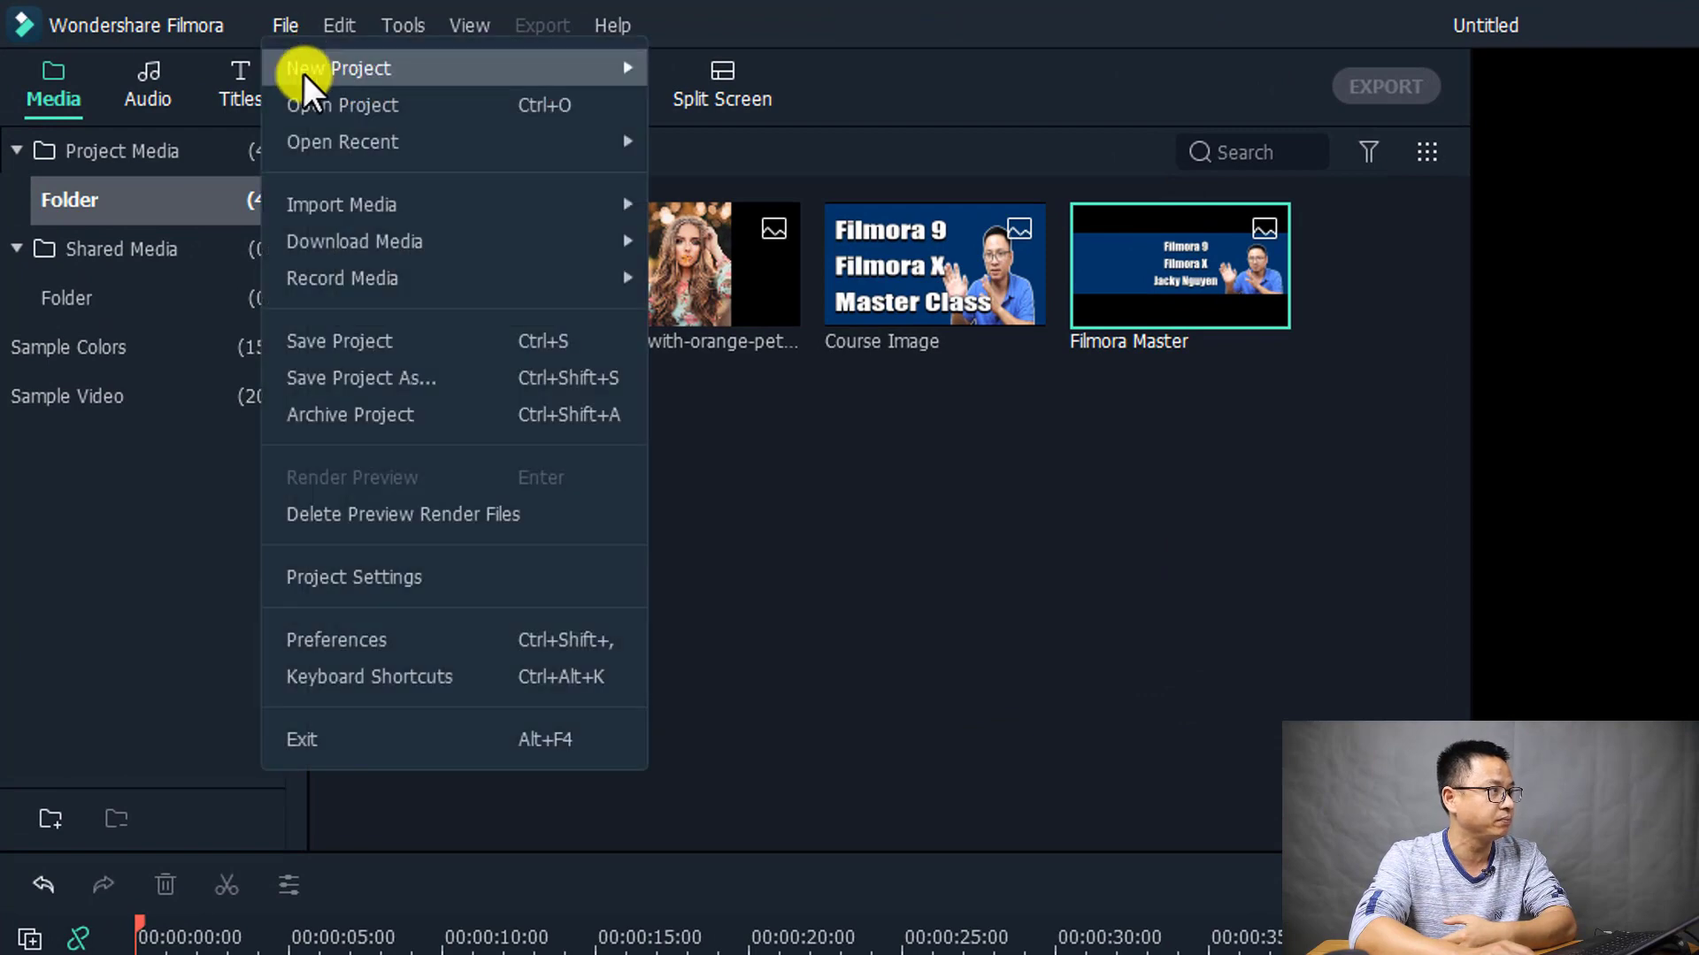
left_click(320, 634)
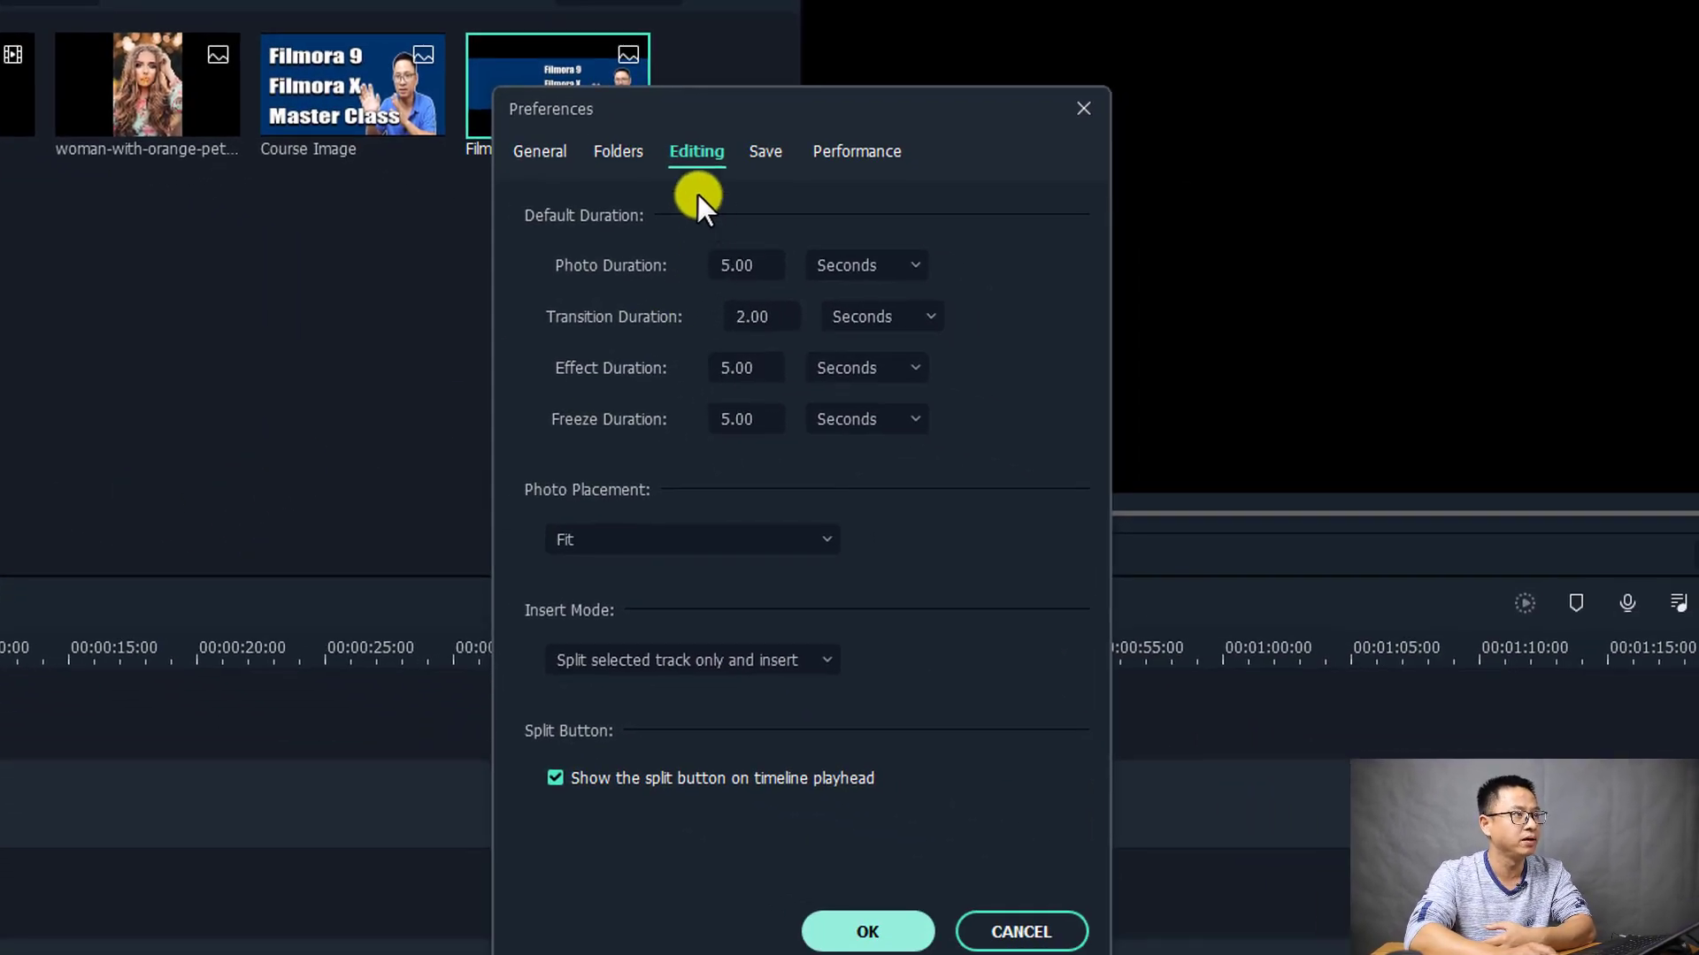
left_click(545, 141)
left_click(610, 148)
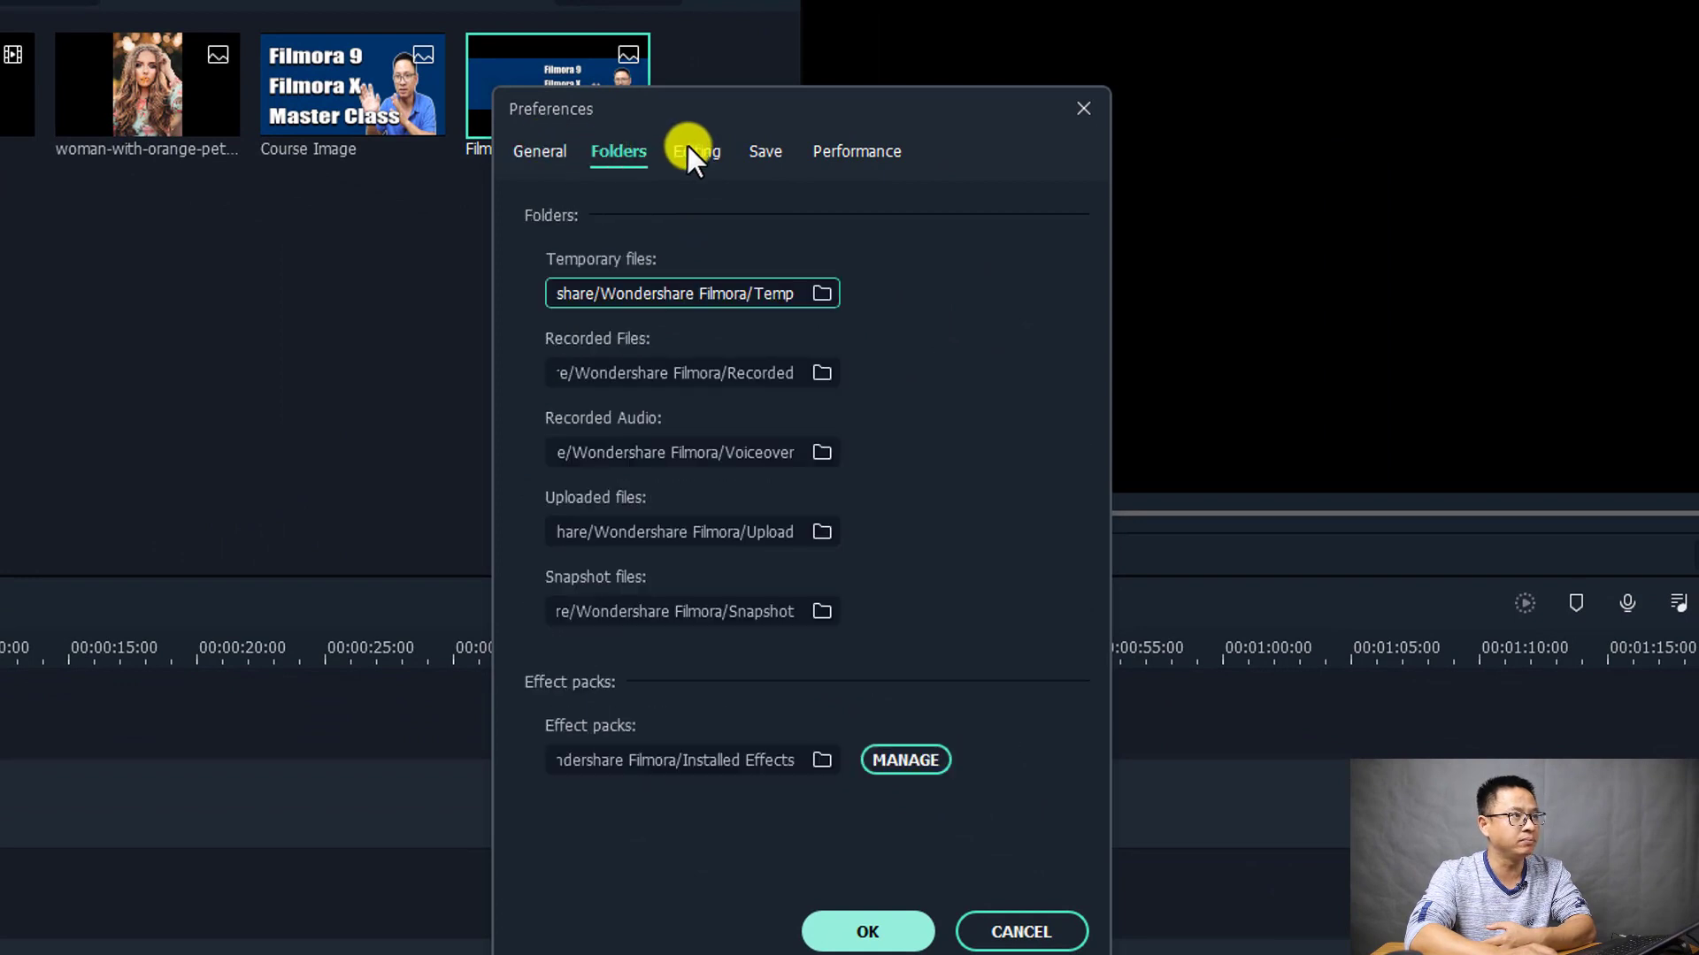
left_click(704, 147)
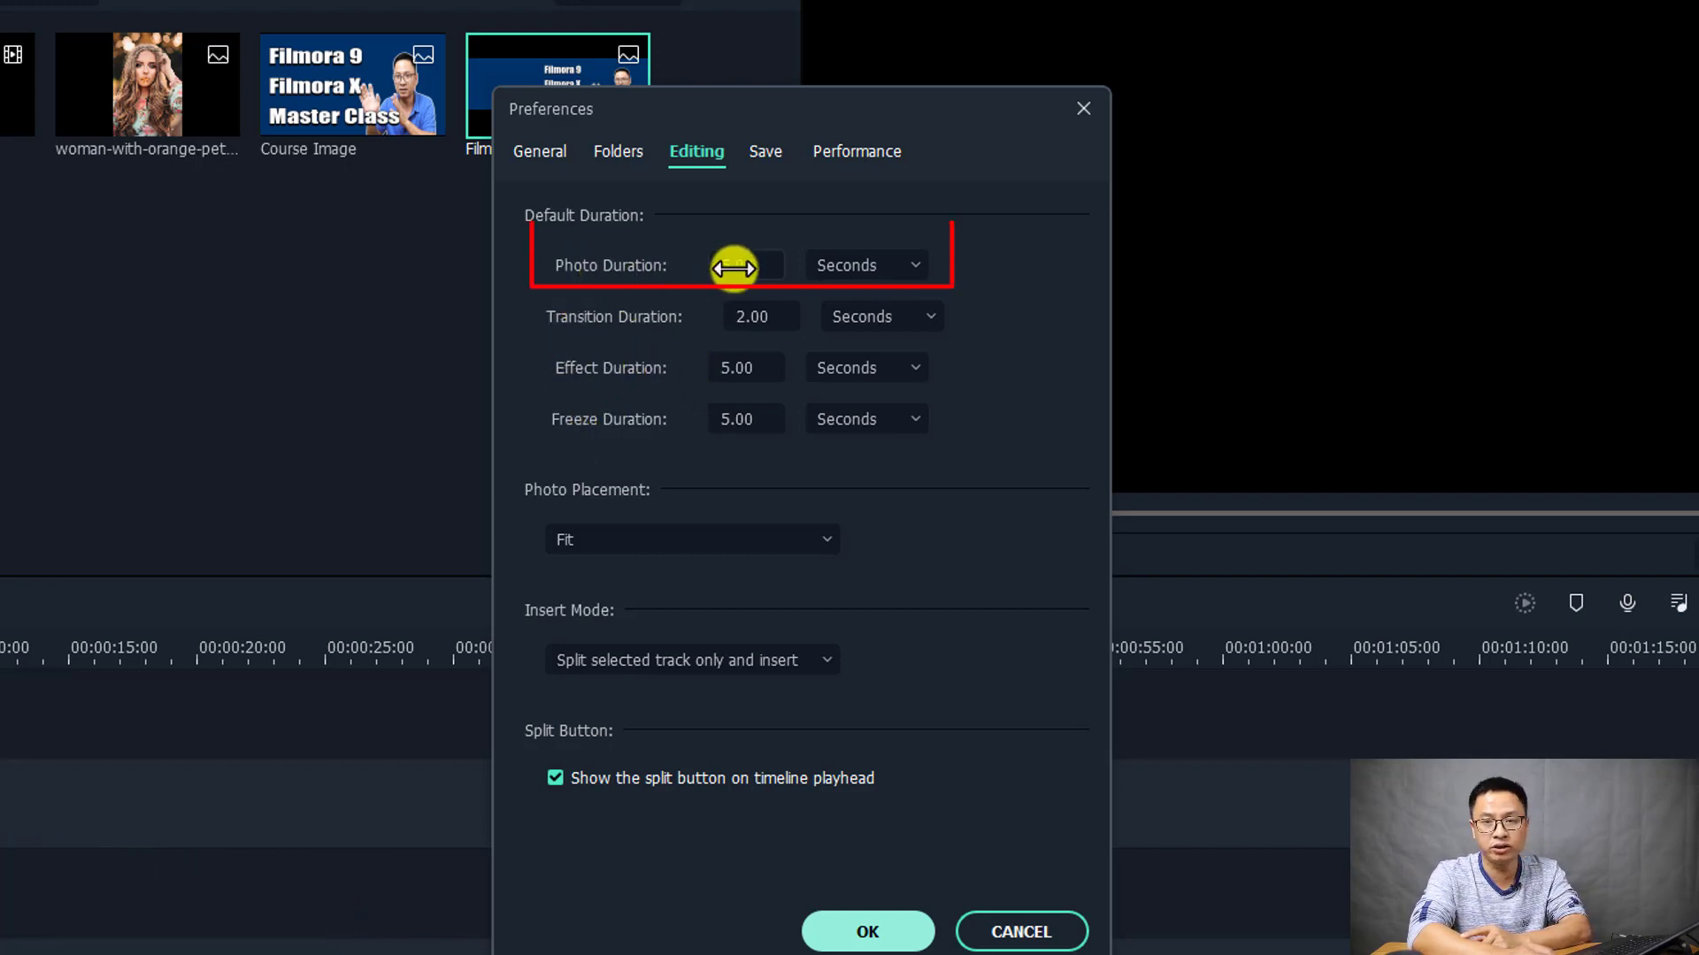
left_click(868, 258)
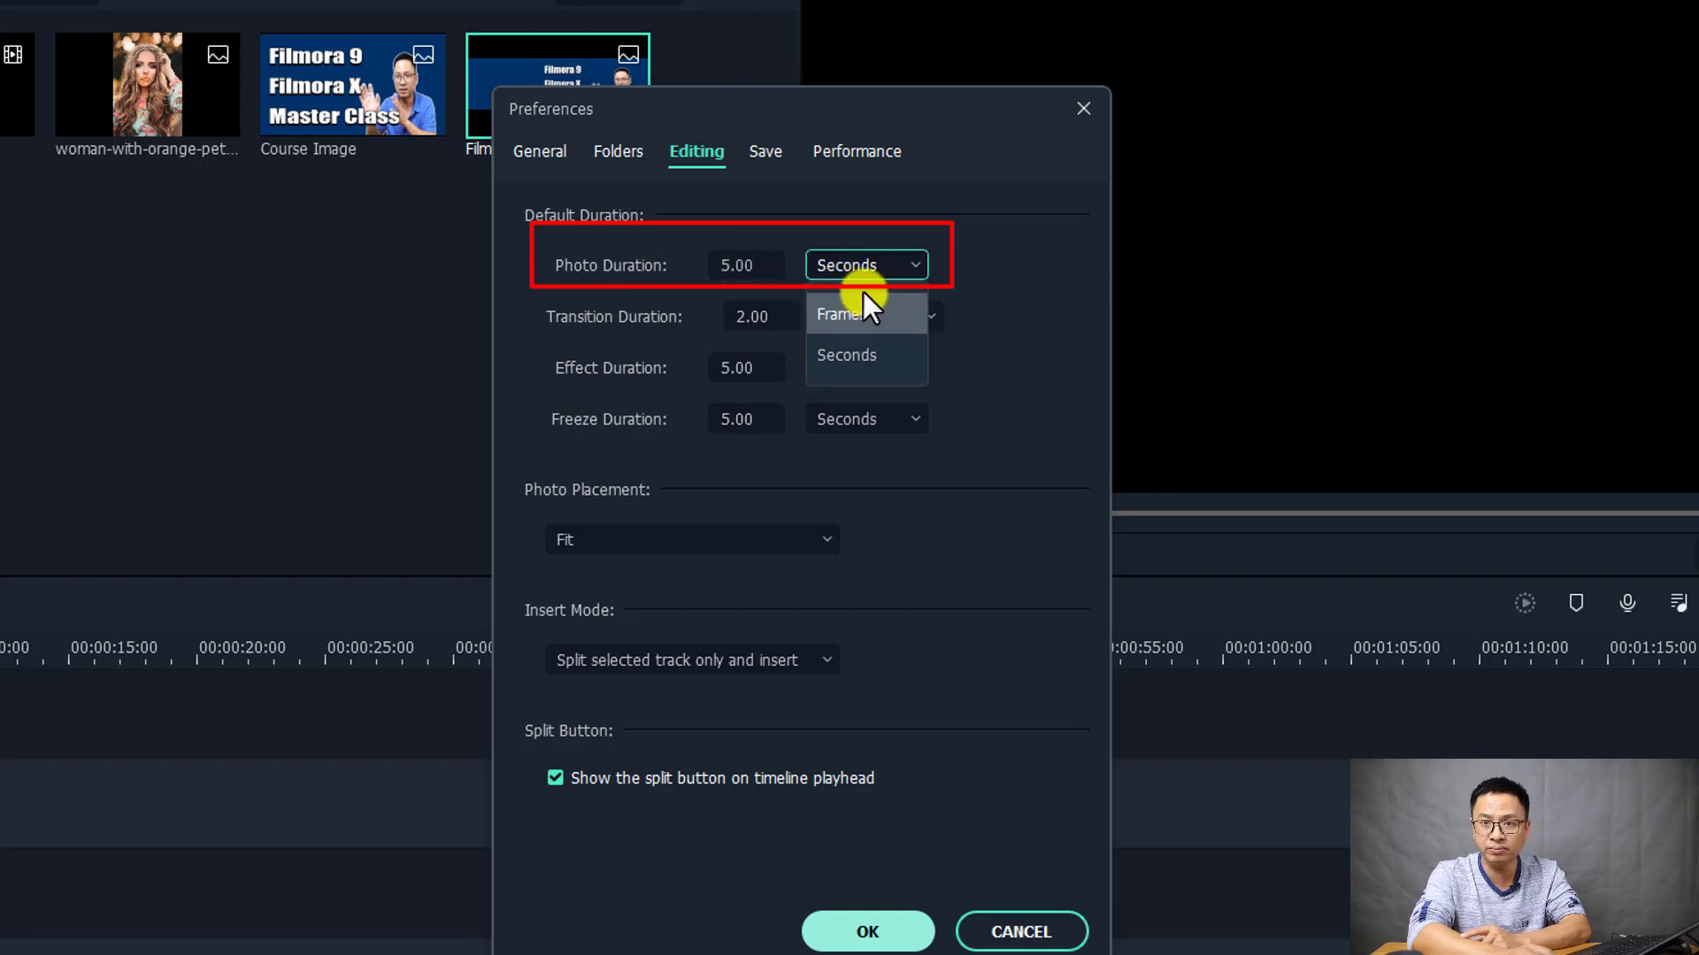
left_click(830, 282)
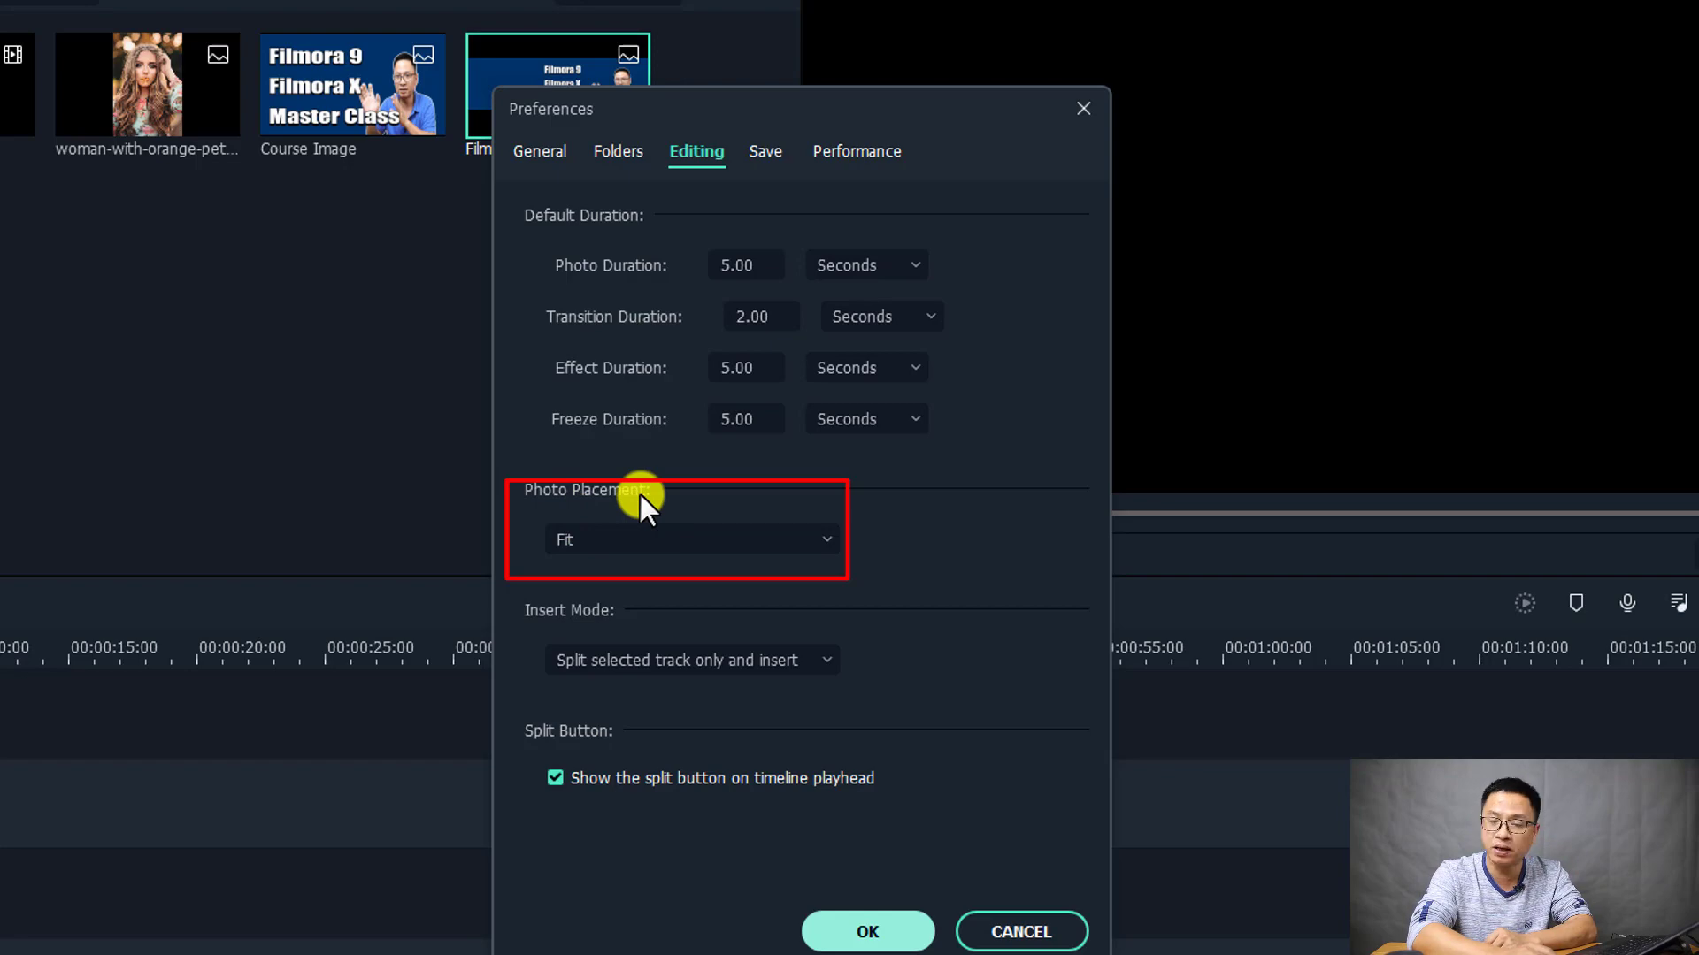
Set the default photo placement to Fit and apply the preferences
left_click(662, 538)
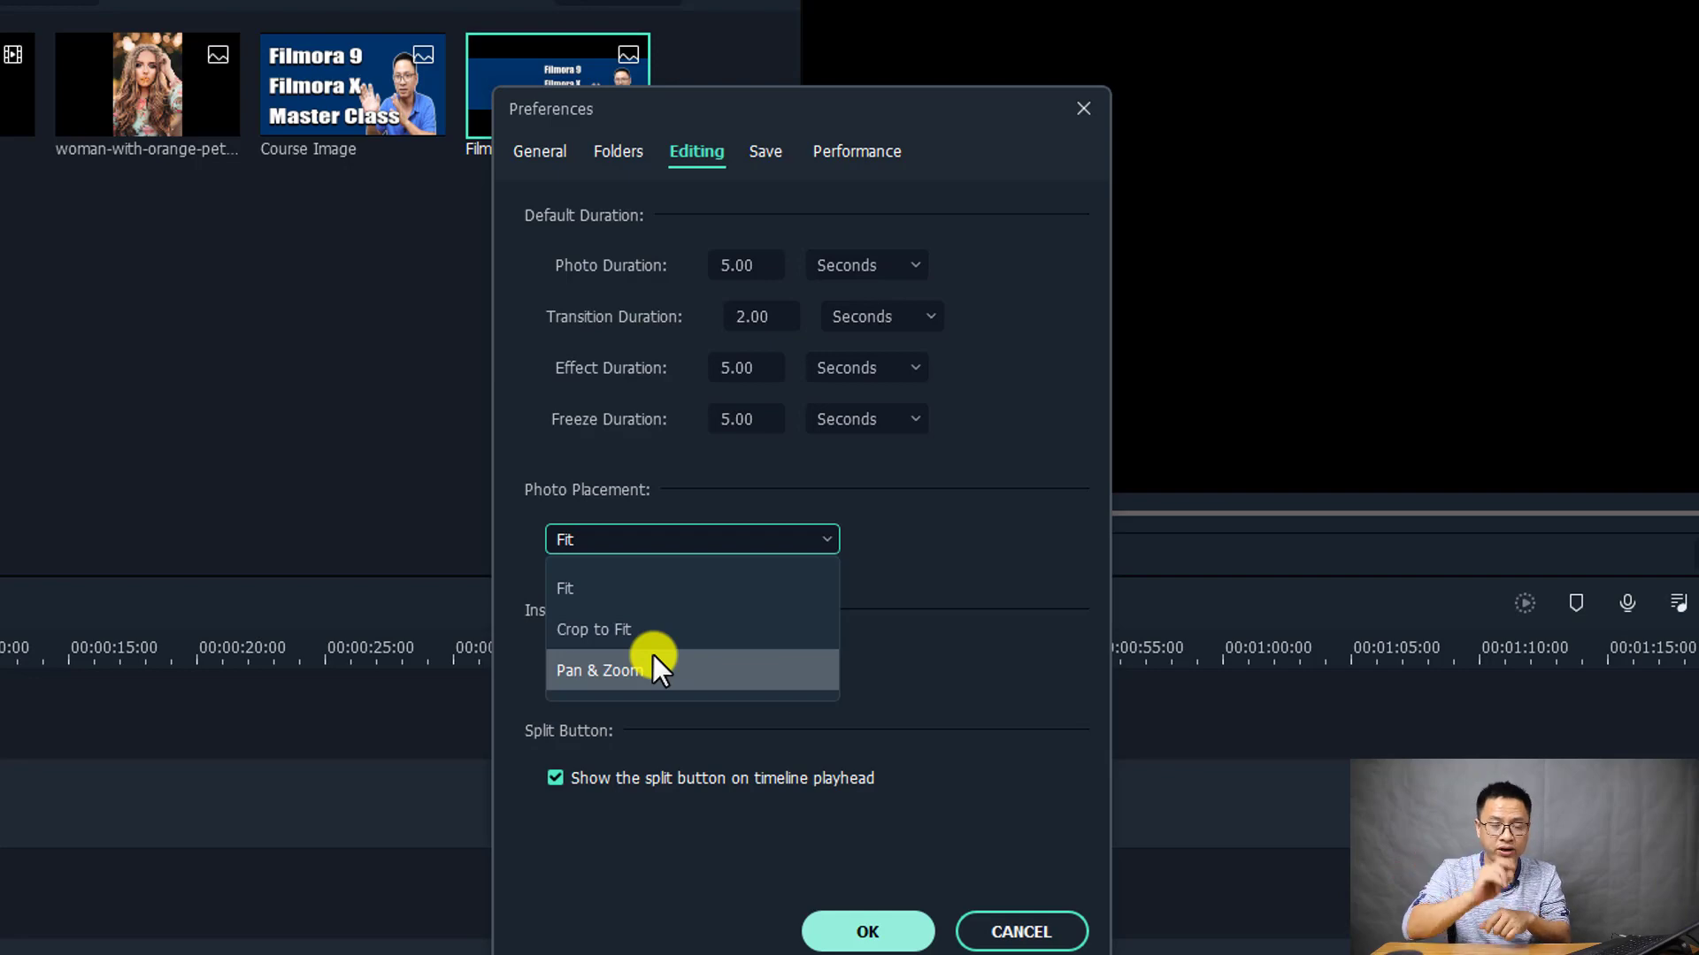
left_click(582, 587)
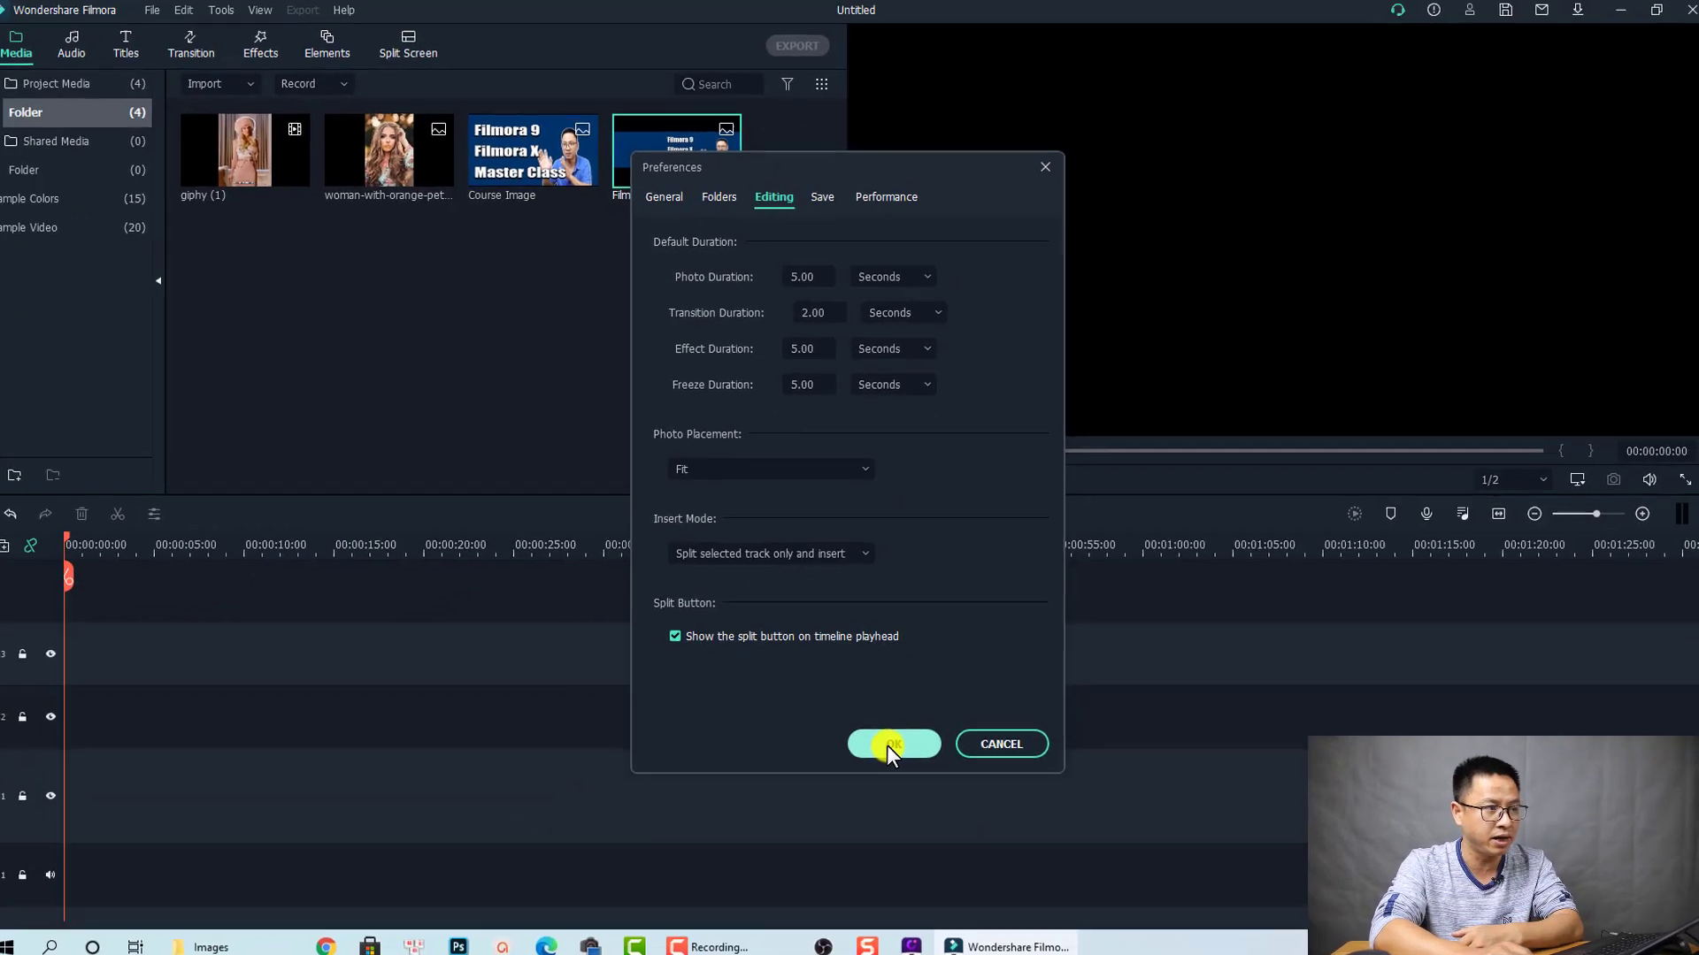
left_click(869, 879)
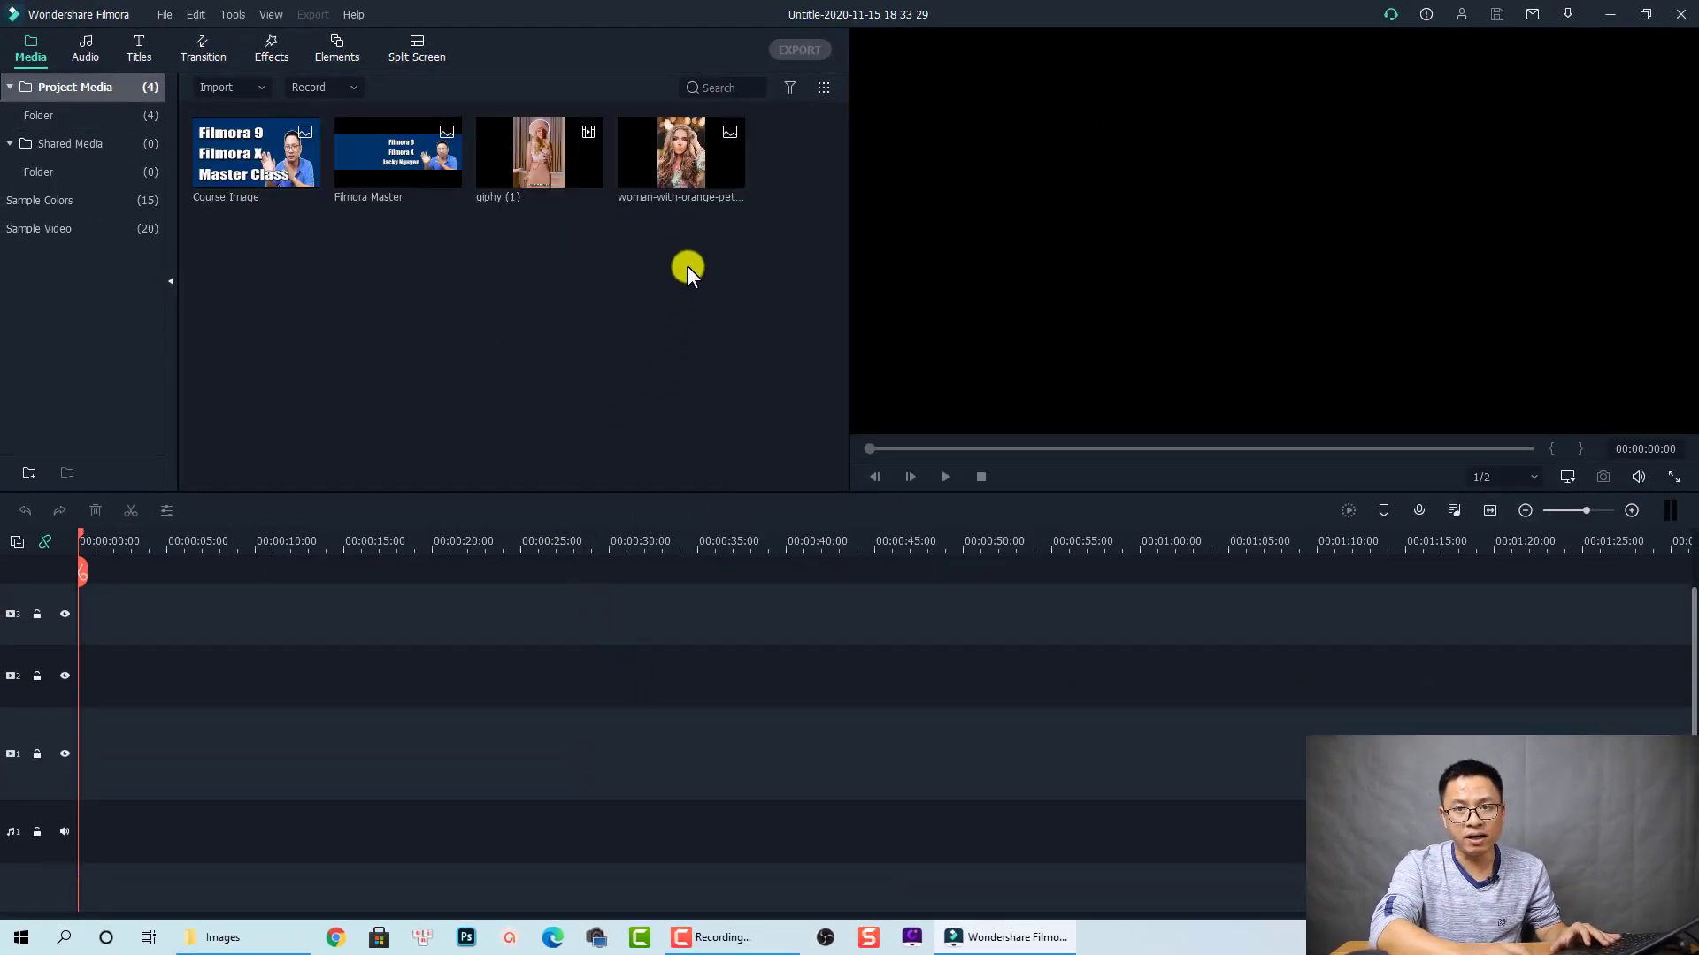
Place the woman-with-orange-petal photo at the start of video track 2 and select it in the preview to check its framing
left_click(671, 177)
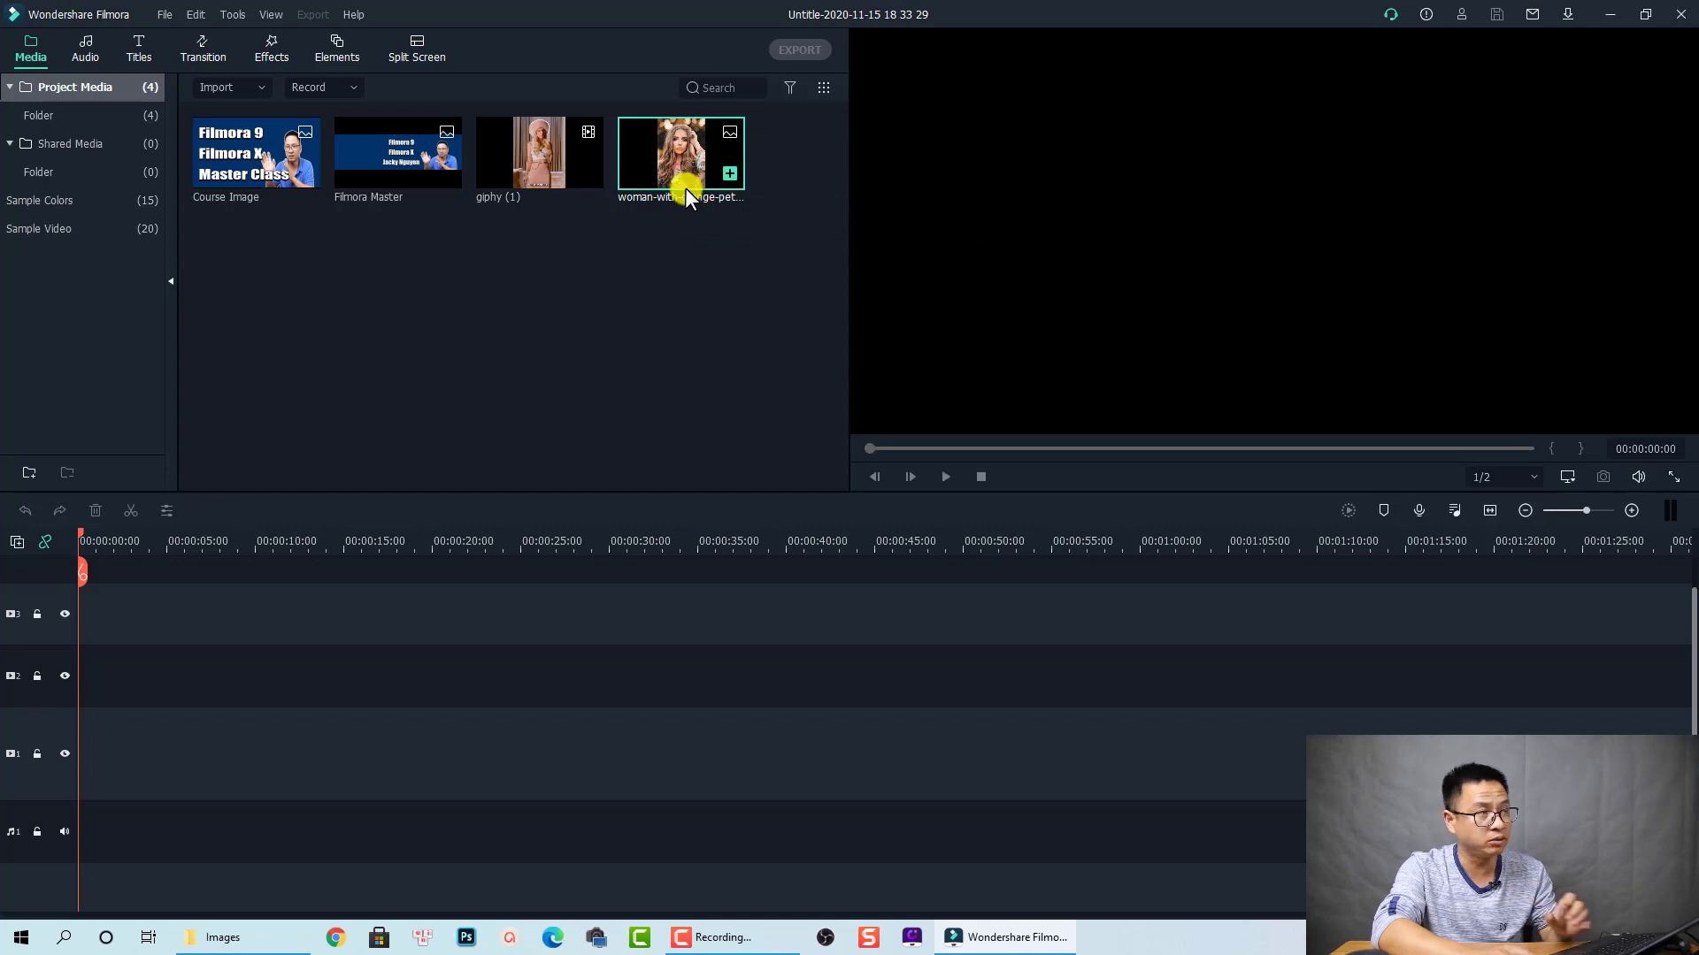
left_click_drag(638, 225, 88, 682)
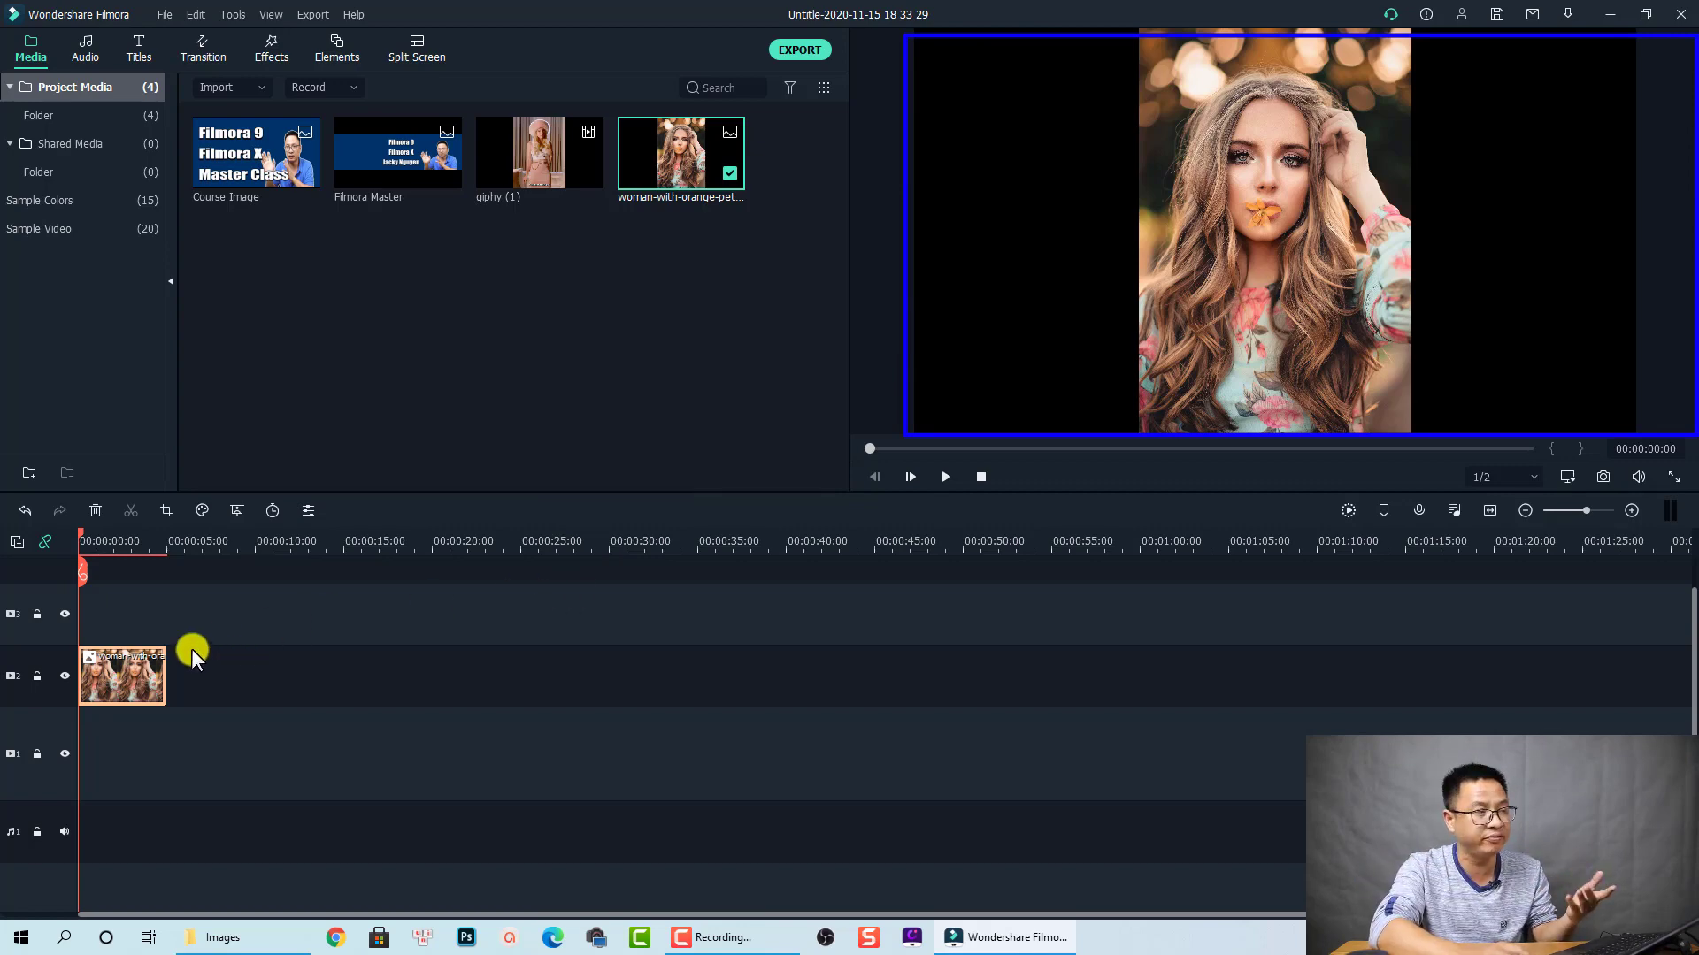
left_click(105, 541)
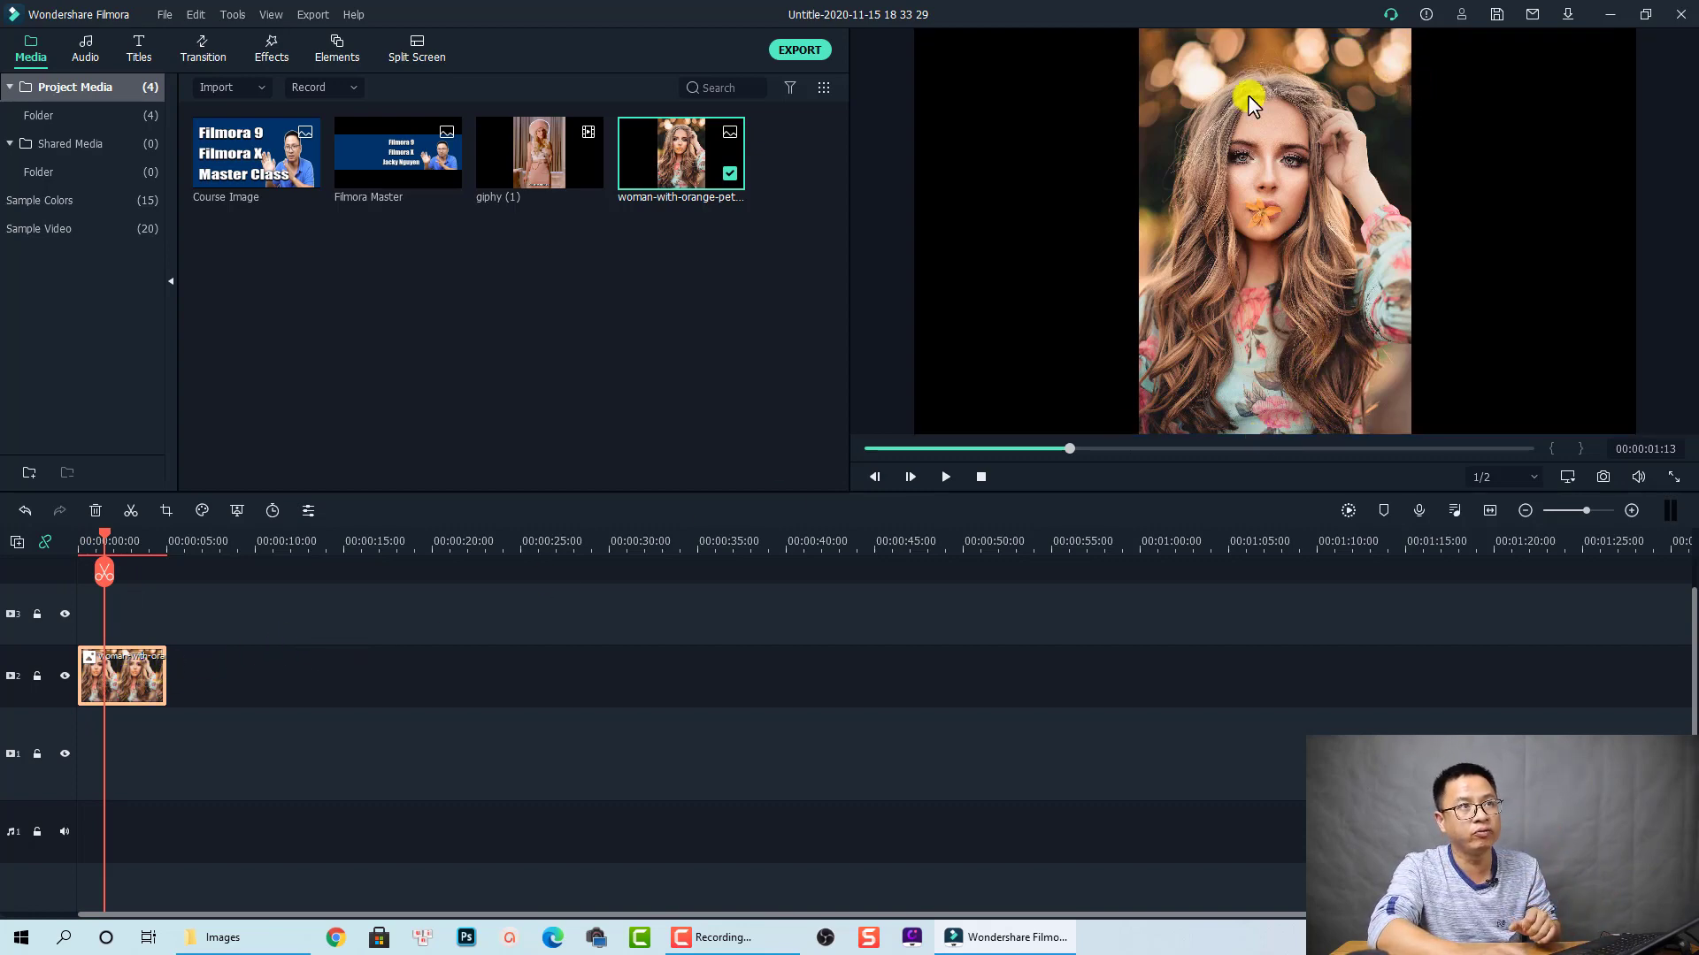
left_click(1263, 230)
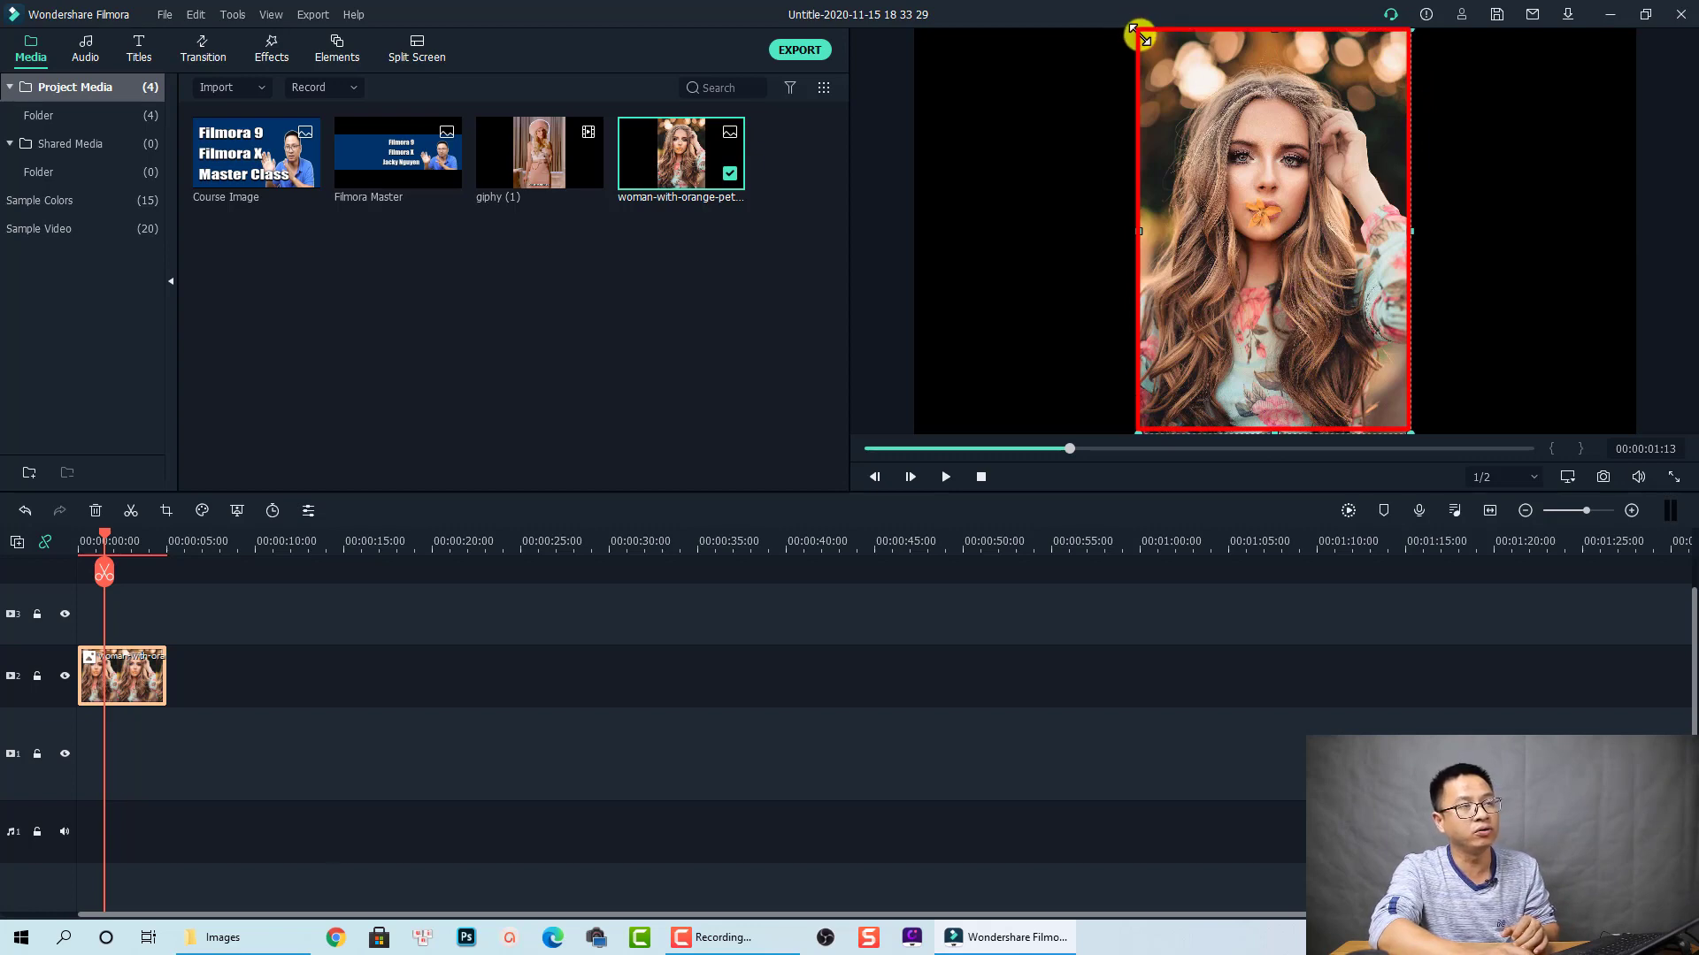
left_click(1396, 275)
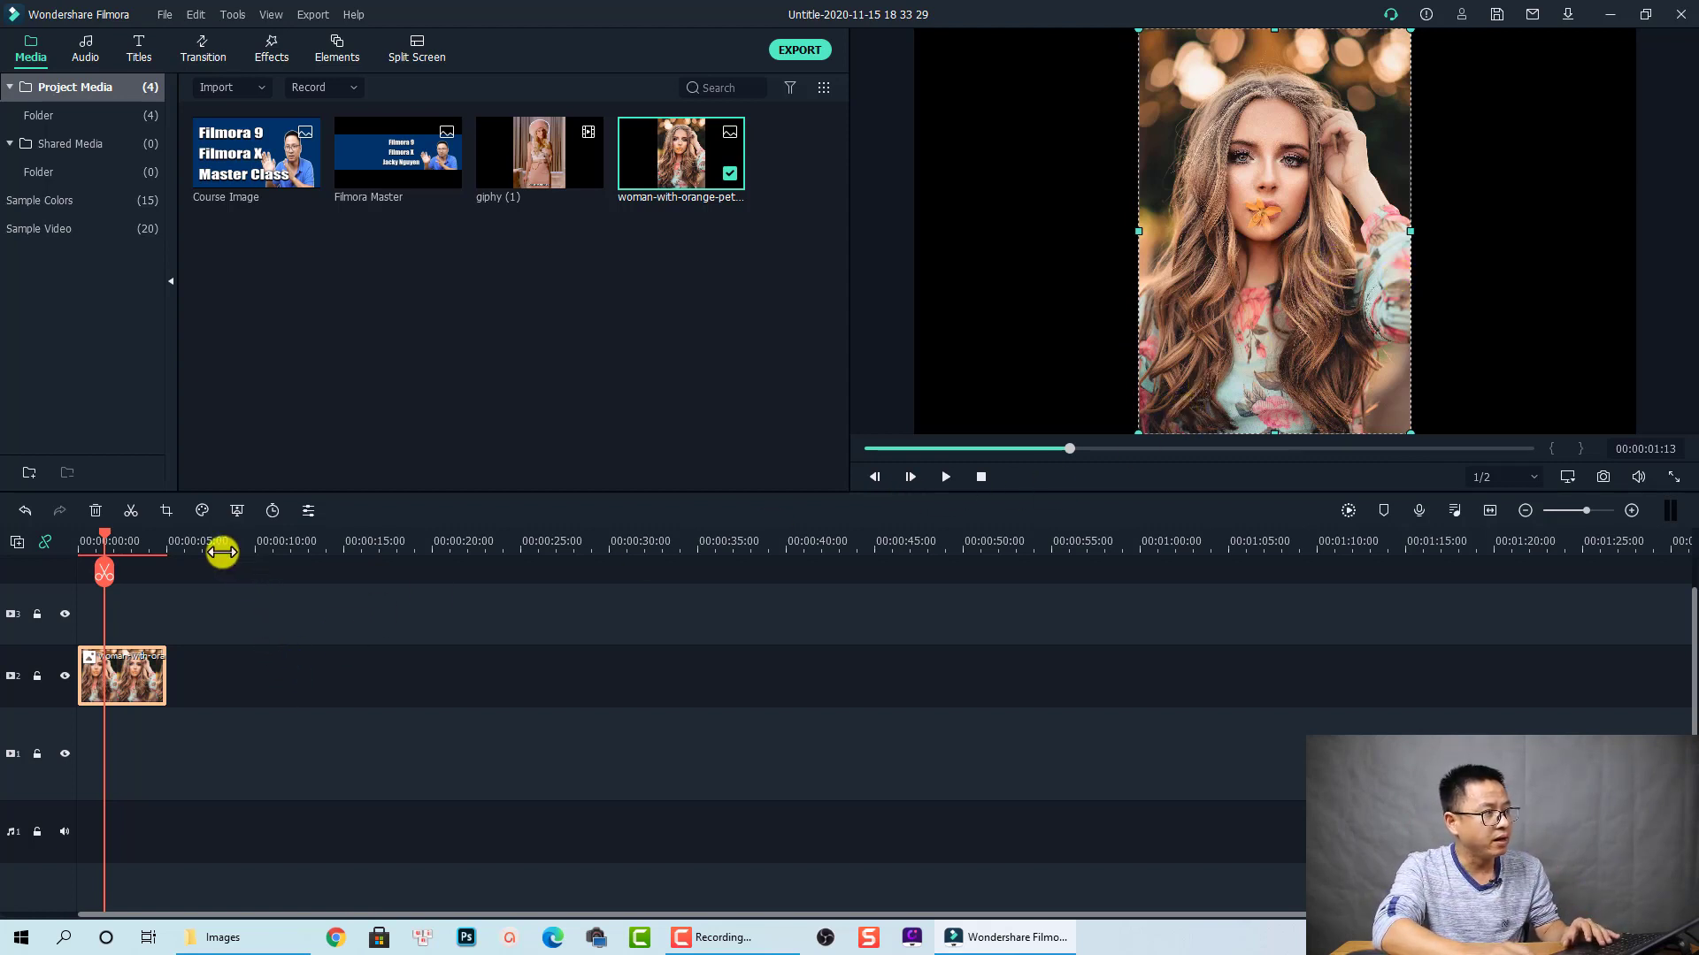
Delete the photo from the timeline and set the default photo placement to Crop to Fit in the editing preferences
key("Delete")
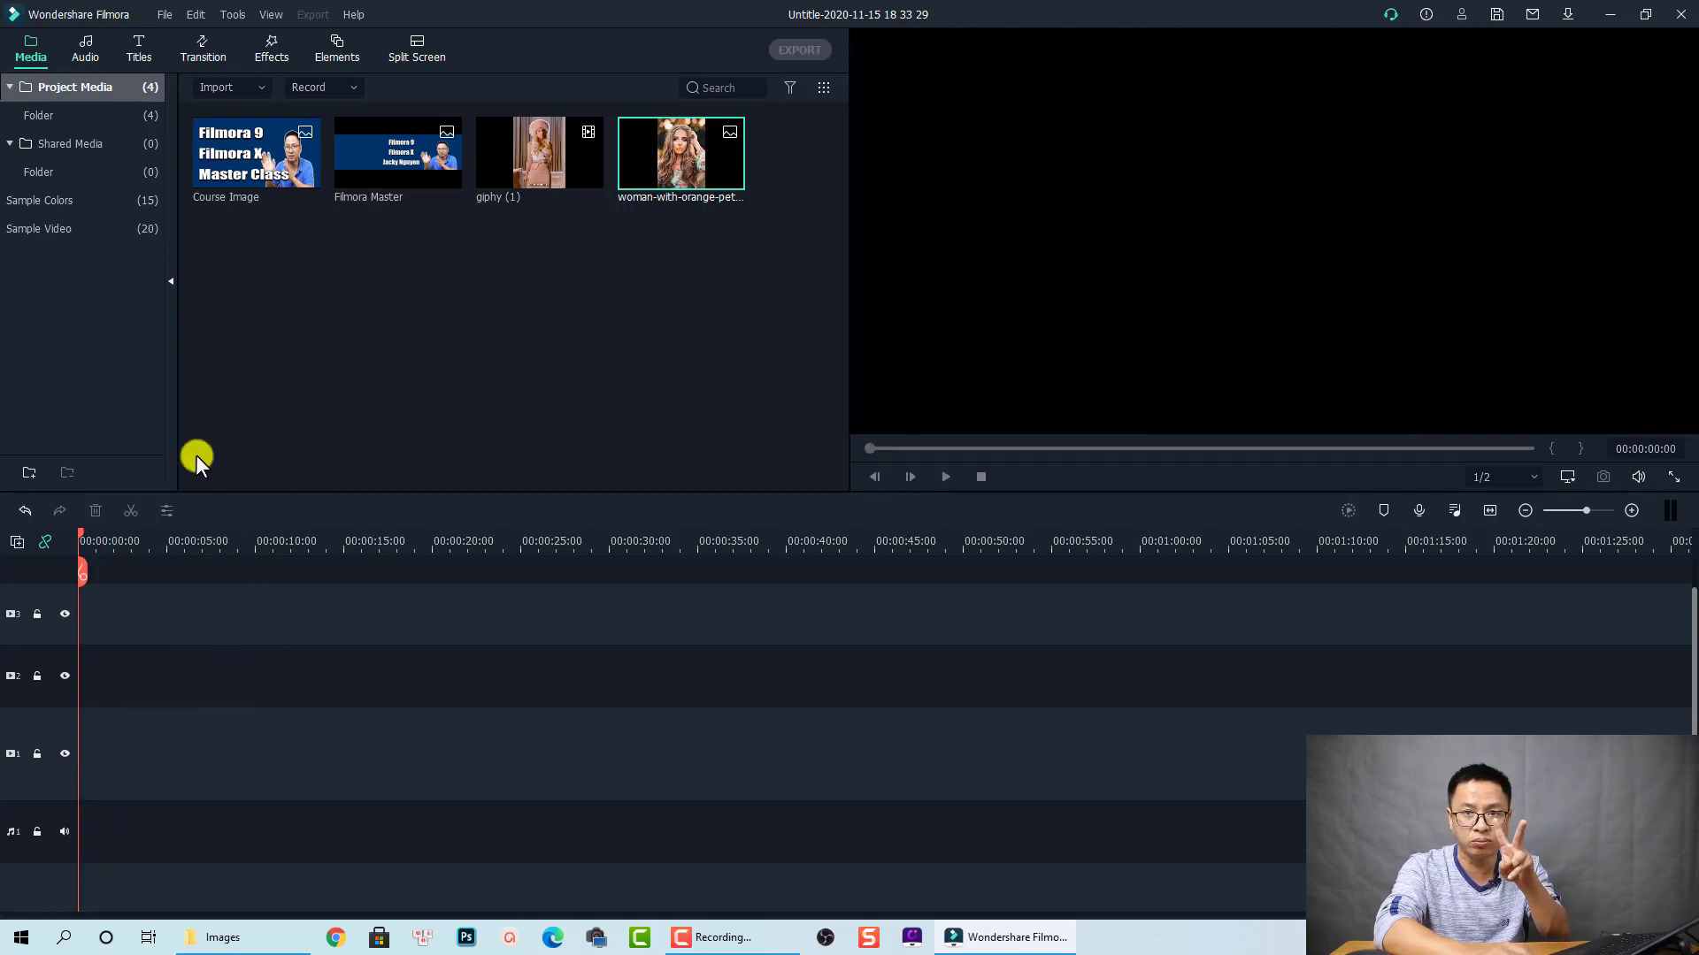
left_click(164, 15)
left_click(199, 370)
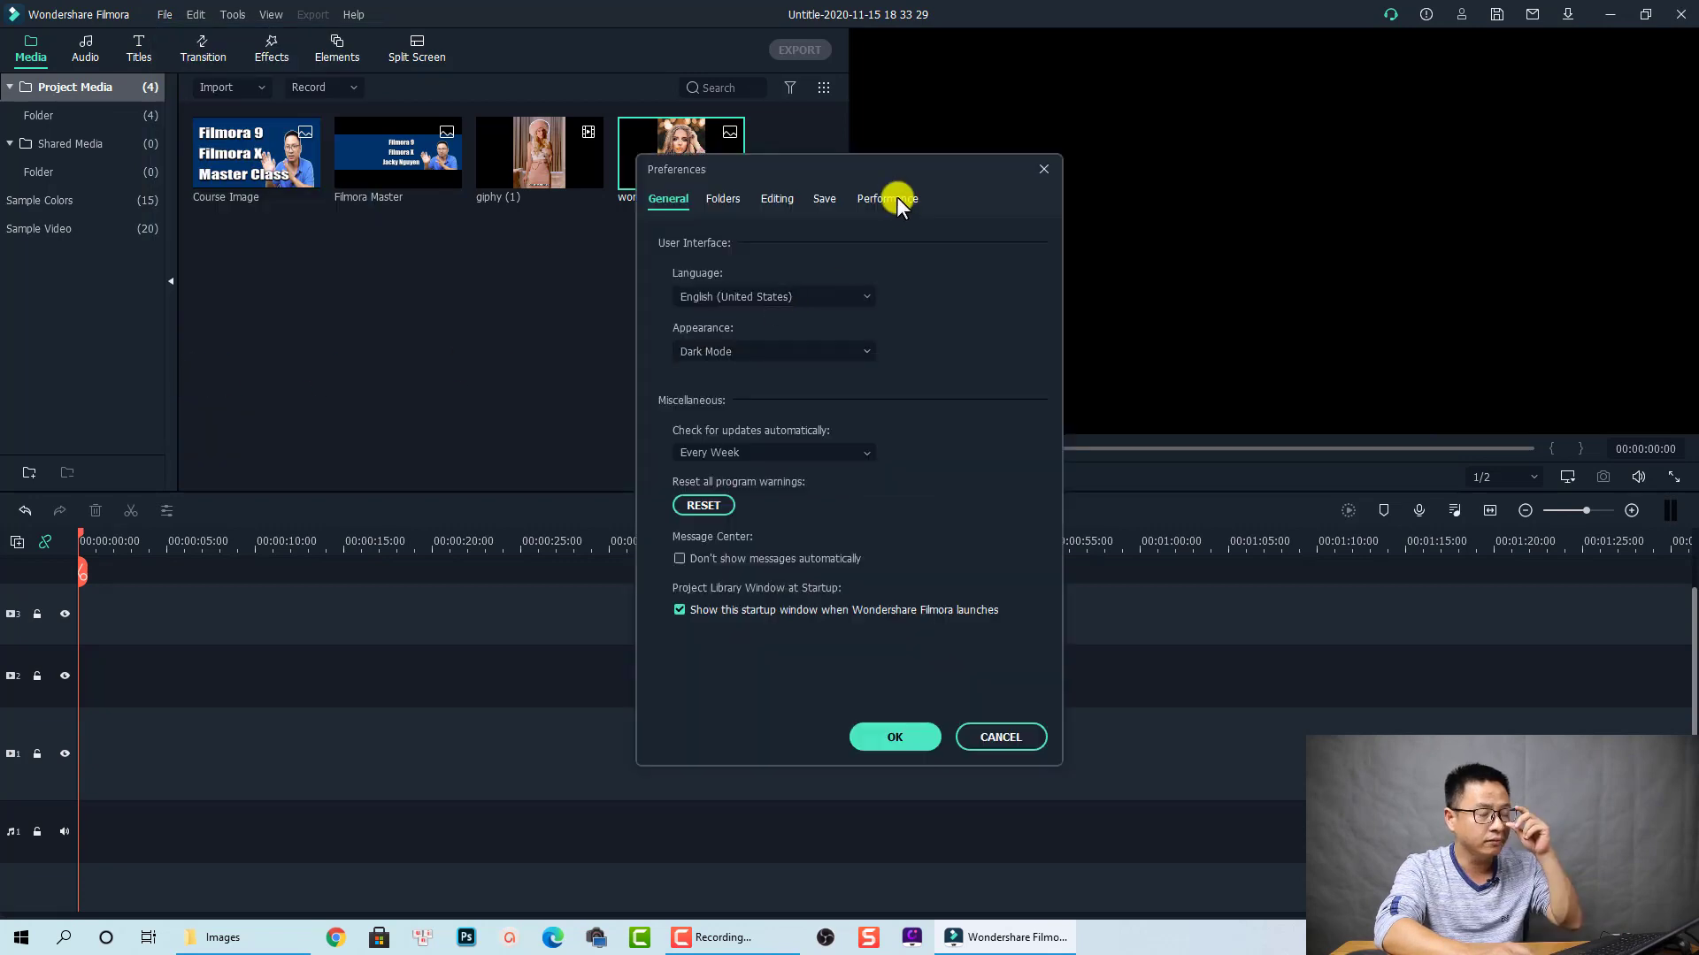
left_click(782, 196)
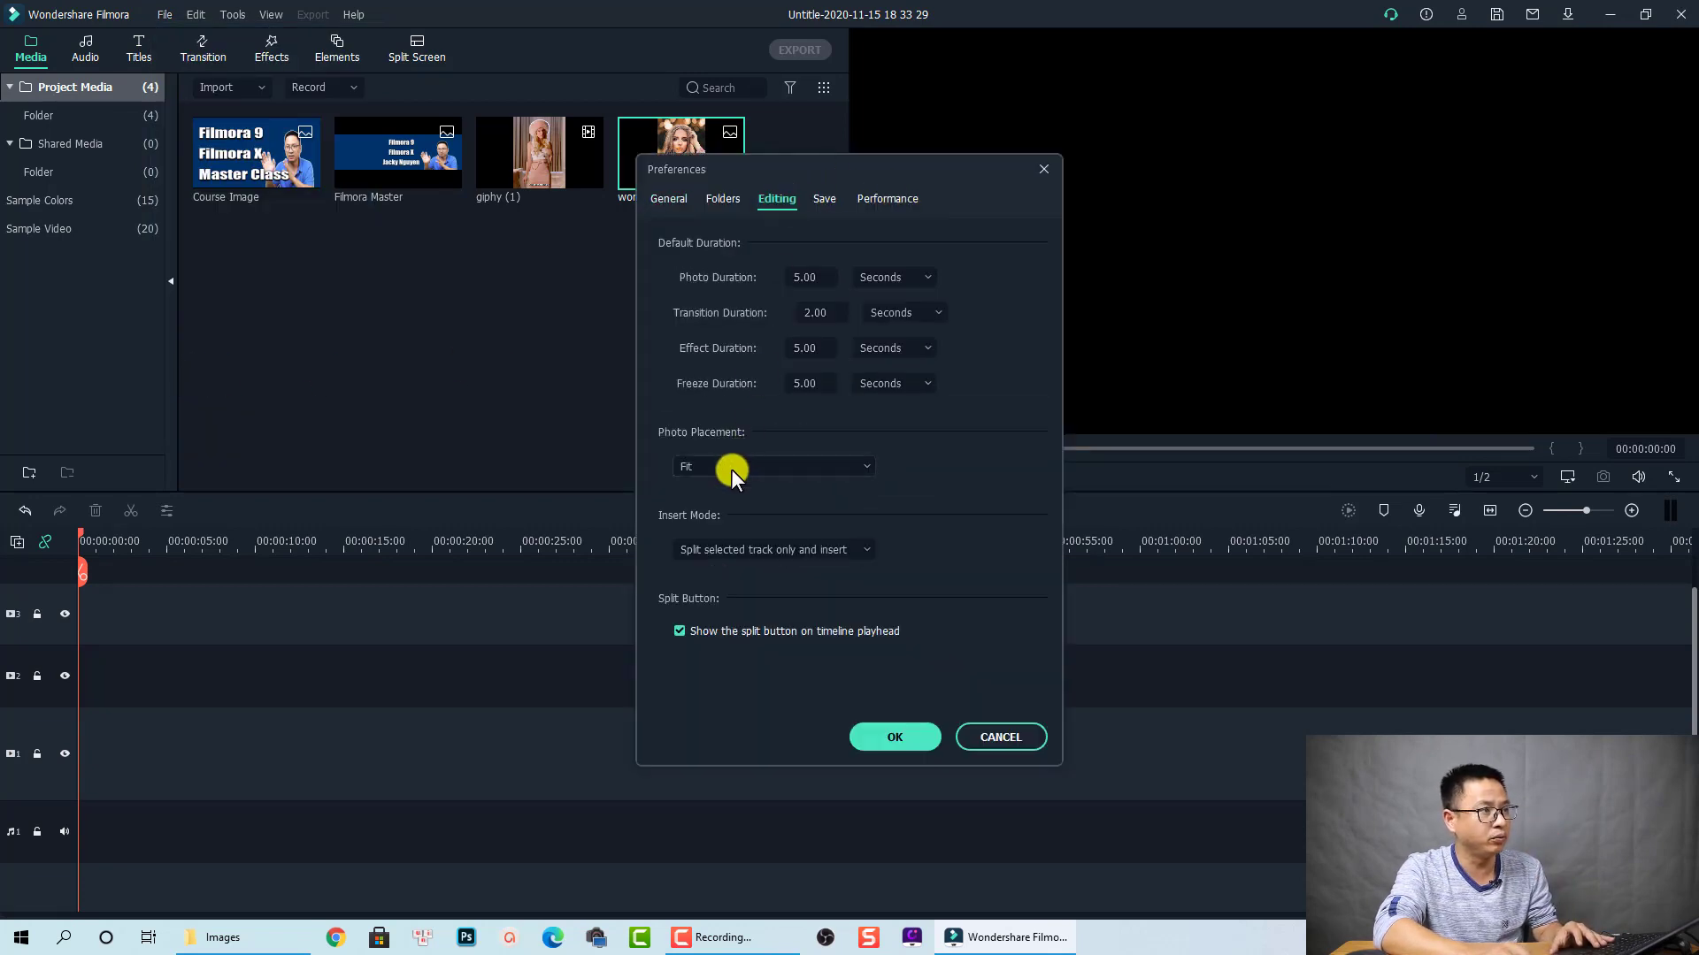
left_click(731, 467)
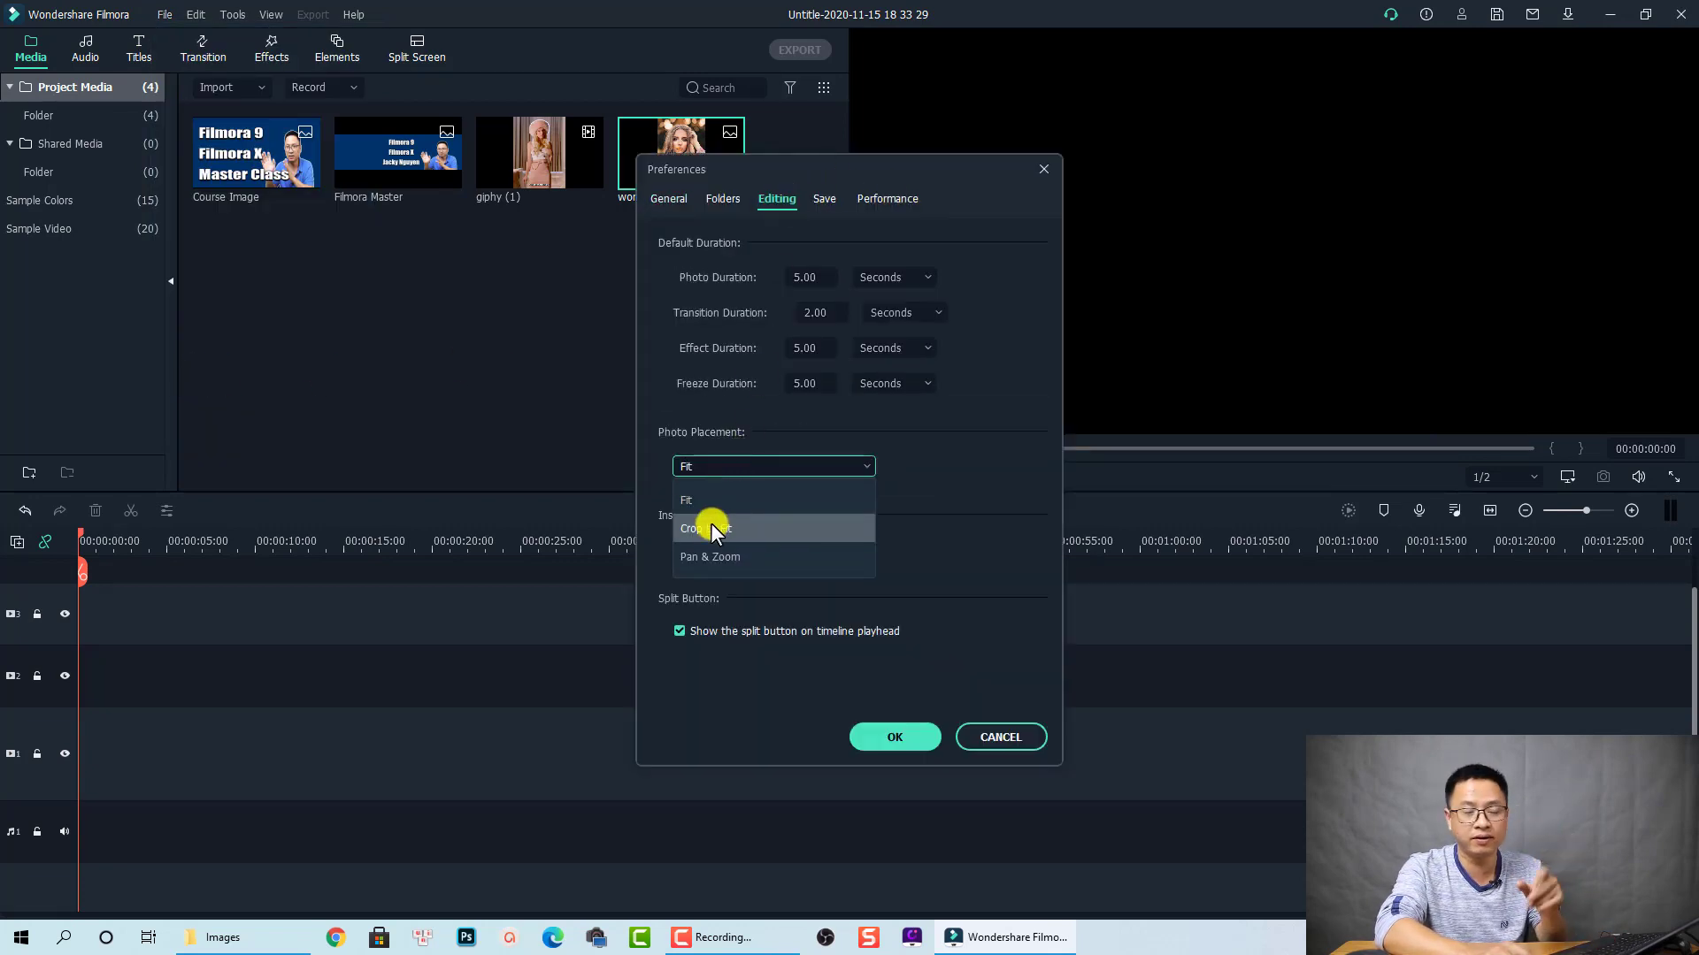
left_click(710, 526)
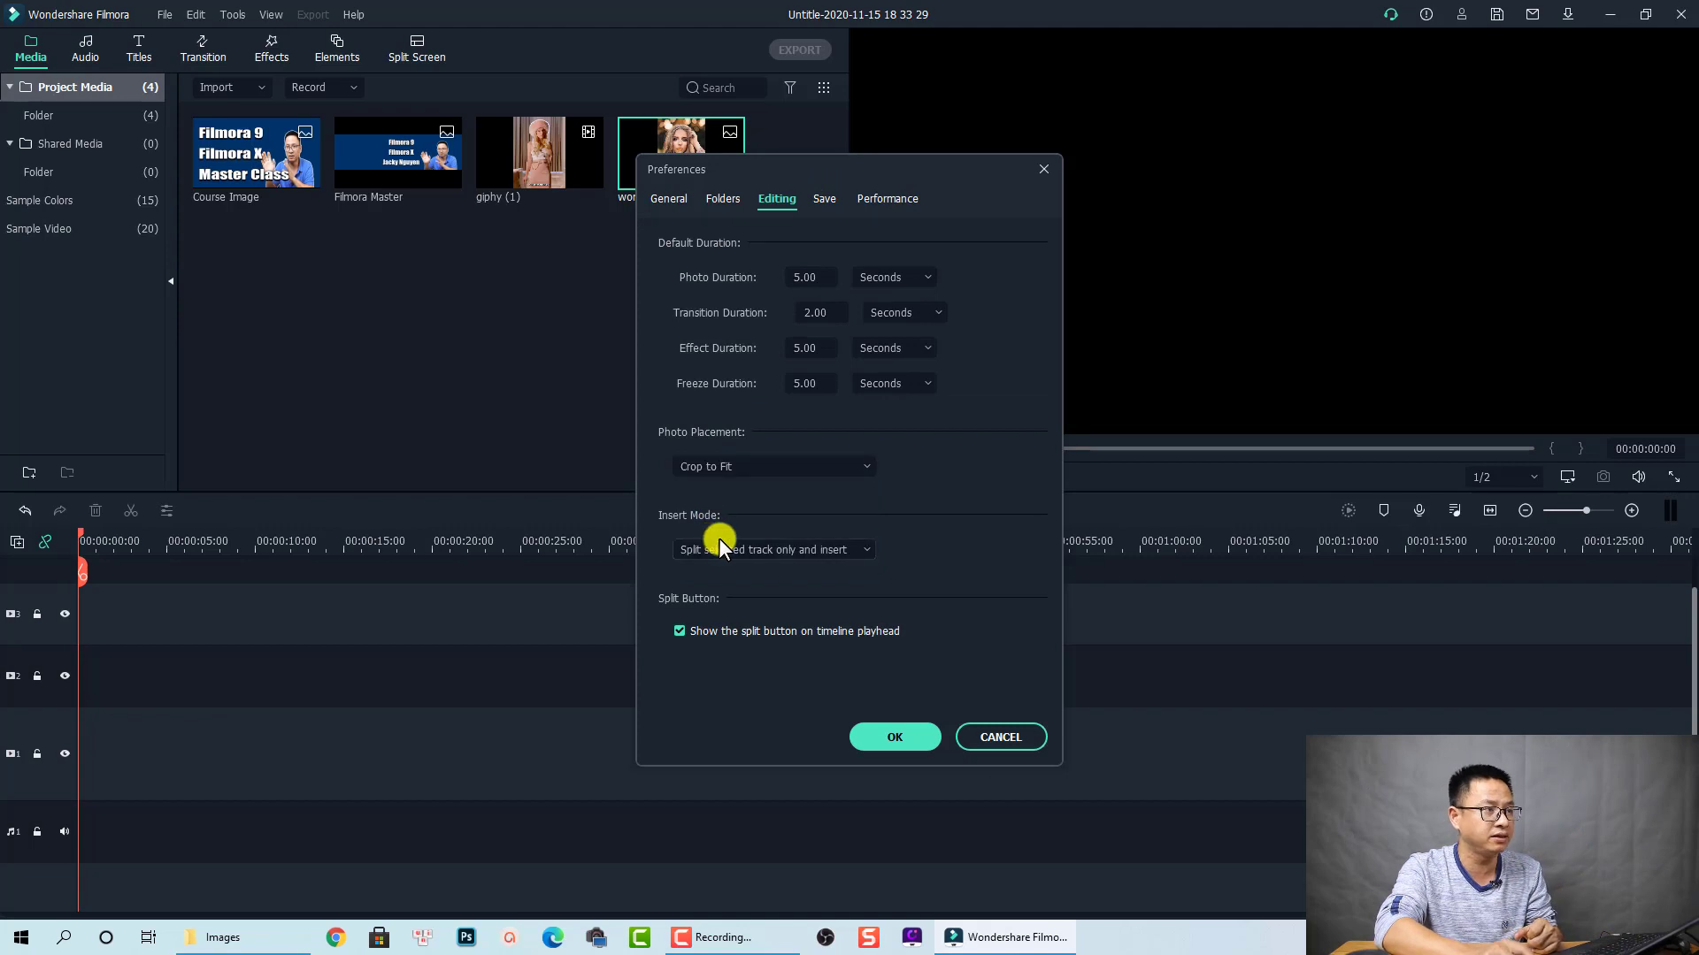
left_click(889, 737)
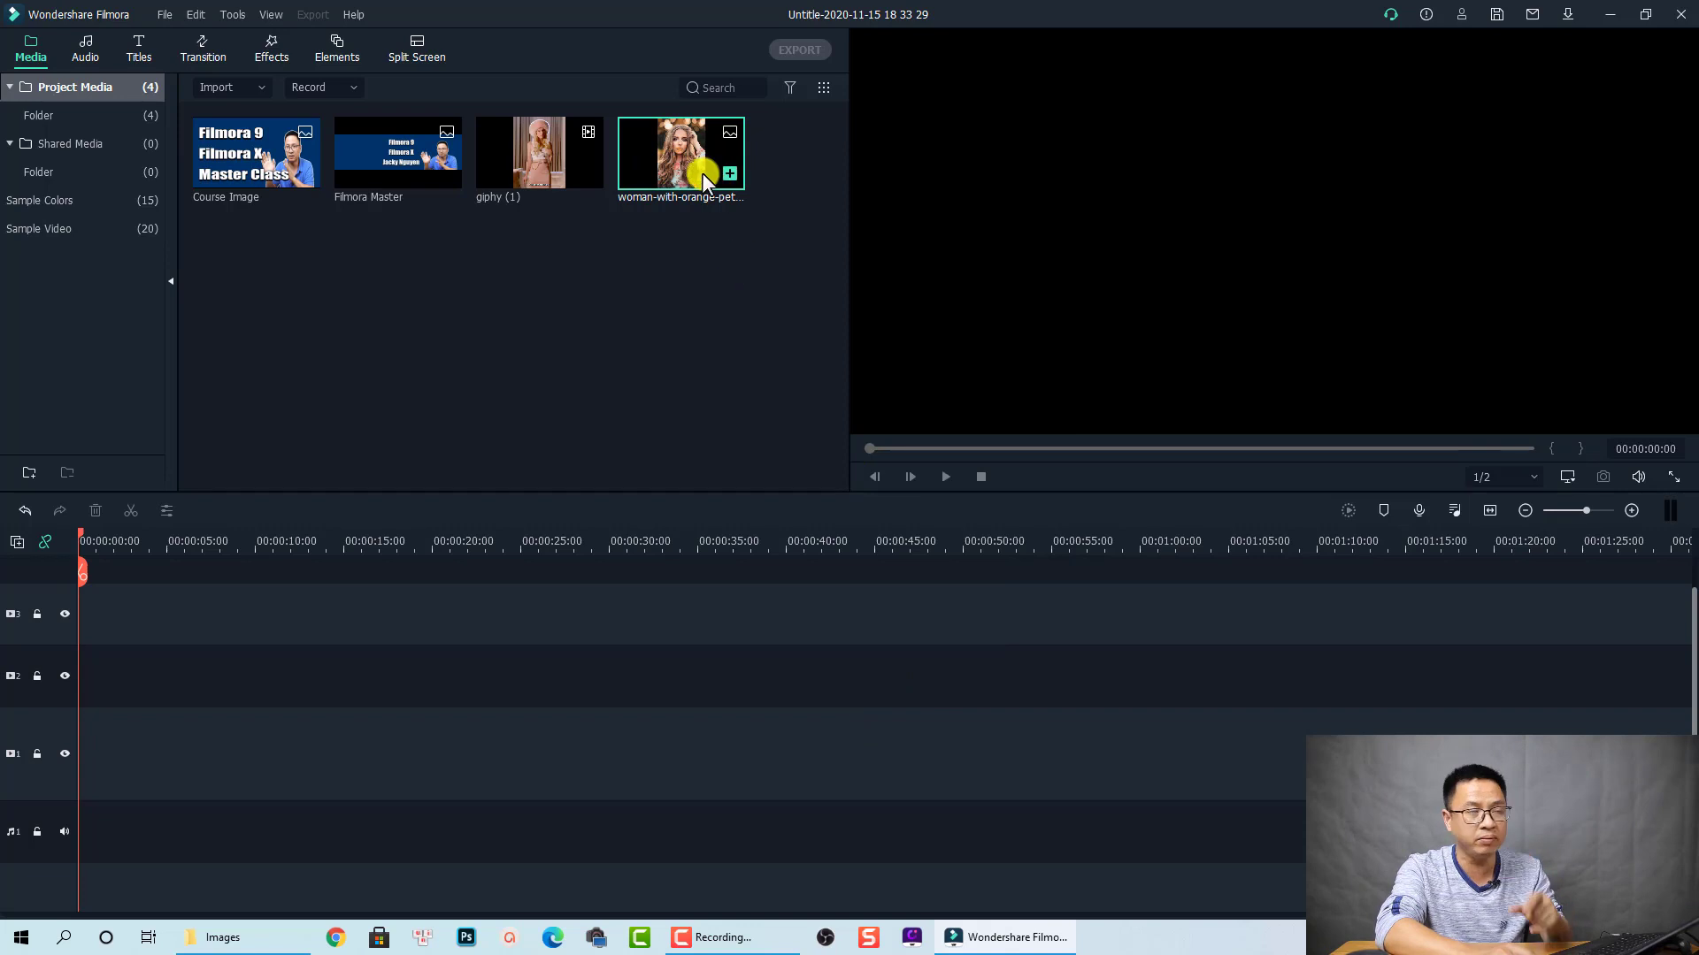
Place the woman photo at the start of video track 2 and move its crop frame up to cover the whole face
left_click_drag(683, 172, 69, 693)
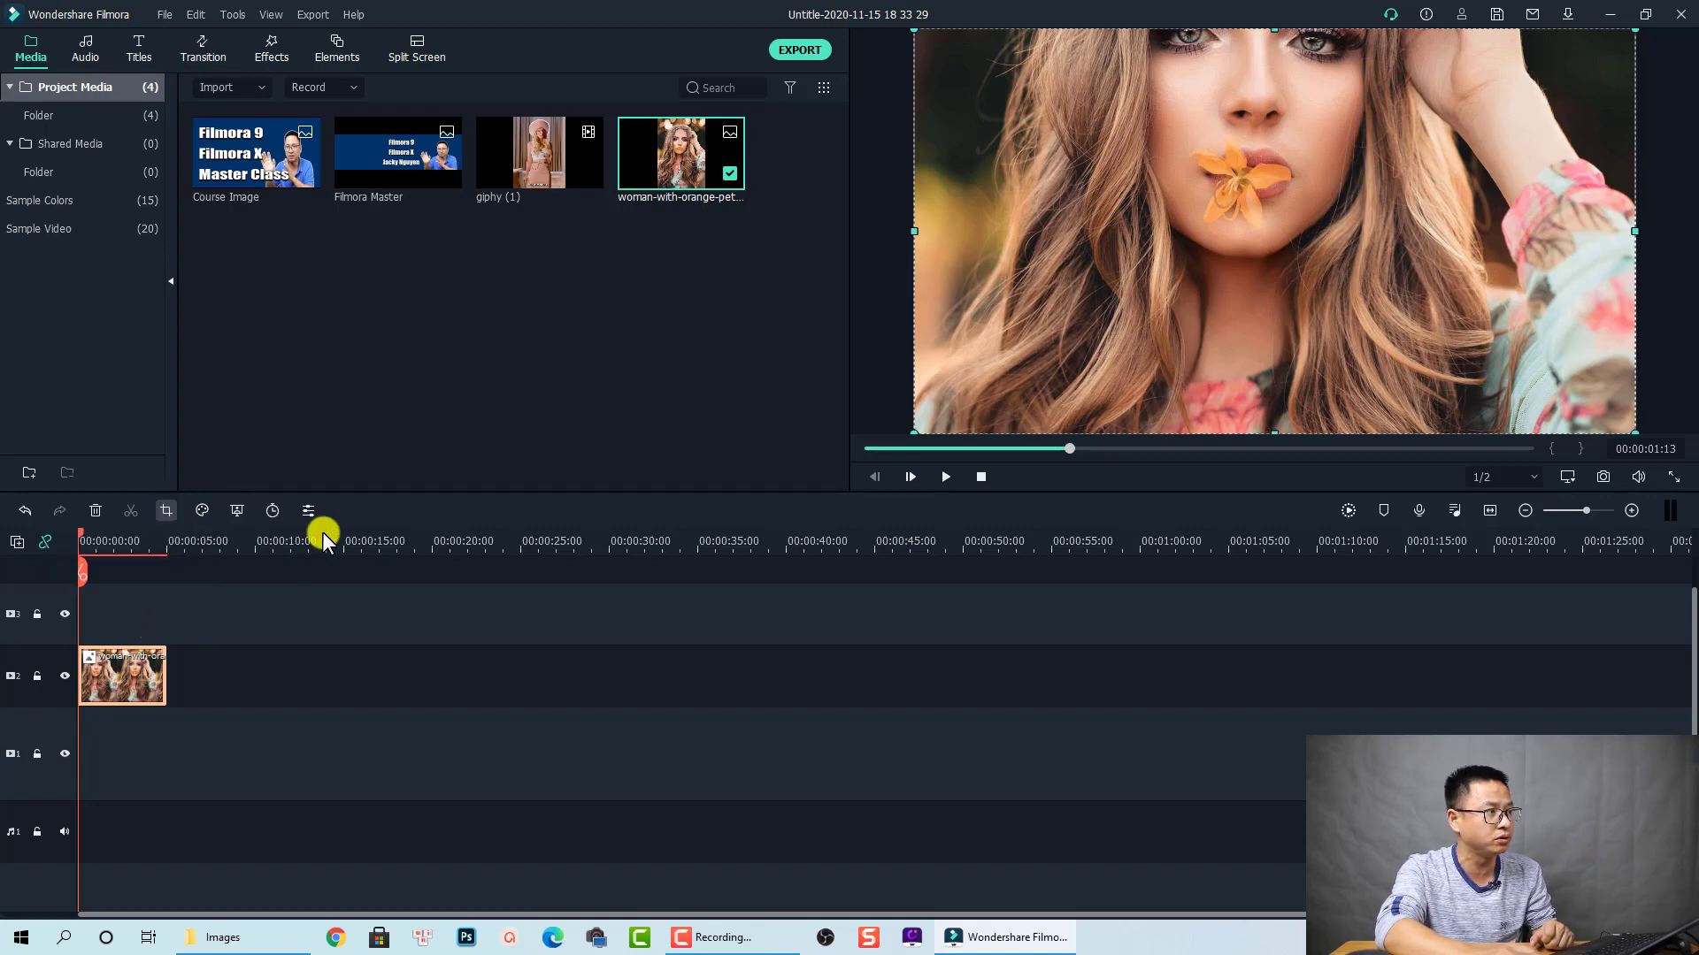
key("alt+c")
left_click_drag(845, 439, 872, 370)
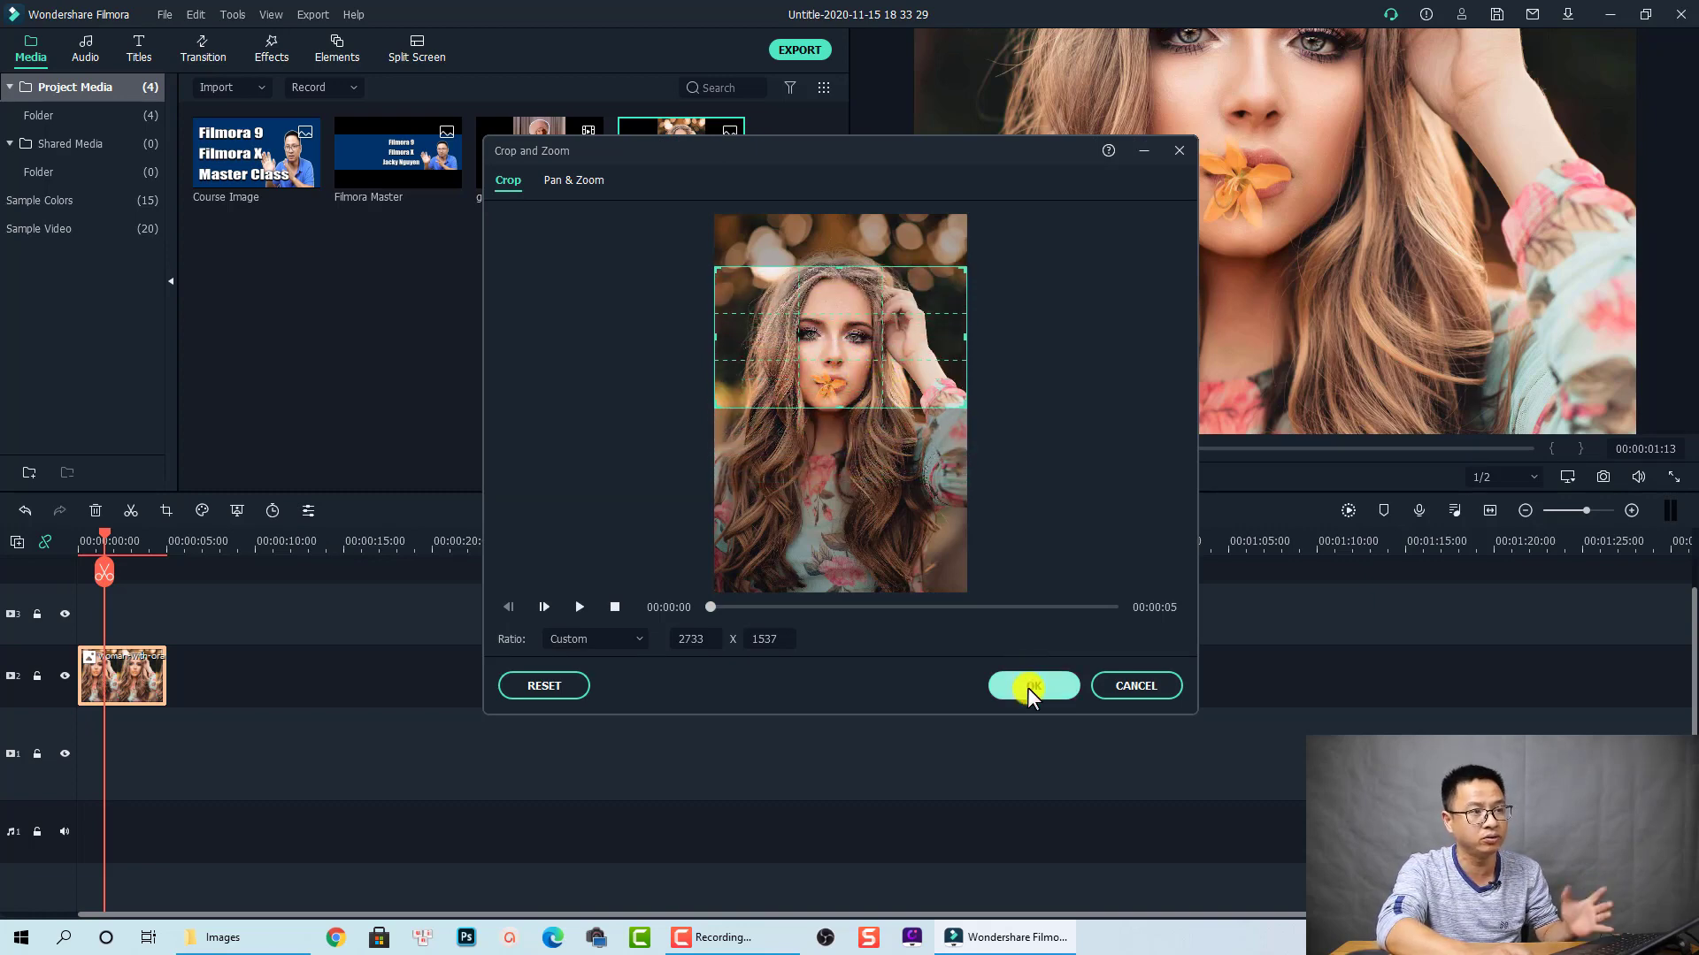
left_click(1029, 687)
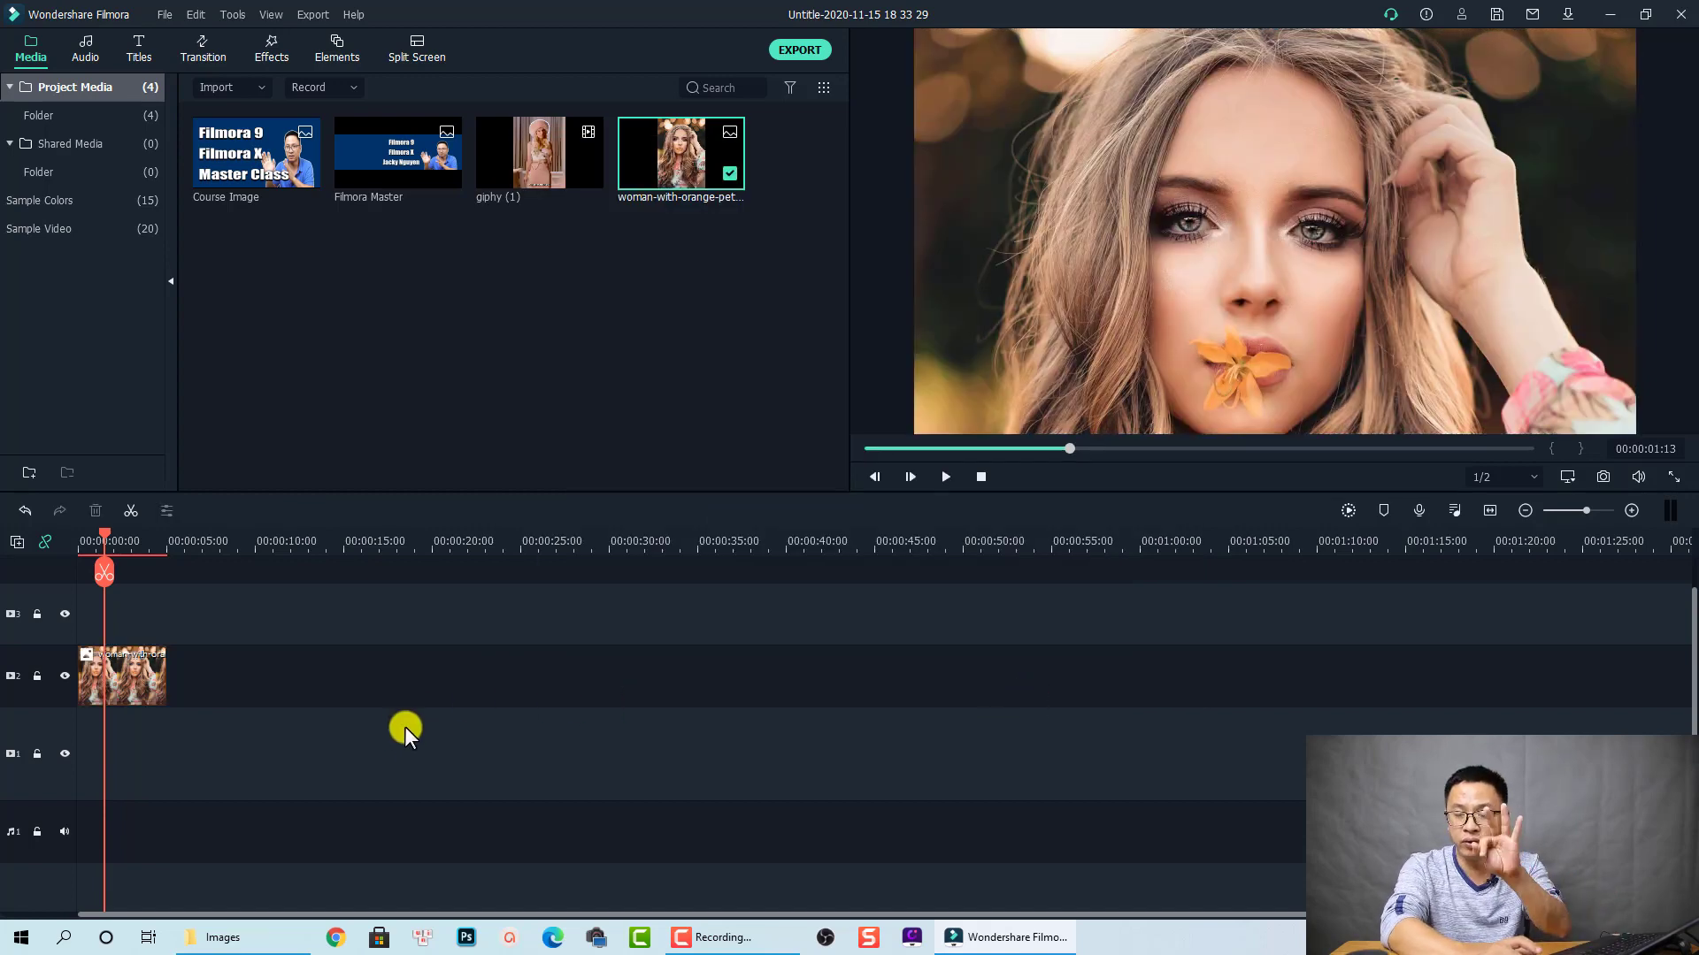
Delete the cropped photo from the timeline and set the default photo placement to Pan & Zoom in the editing preferences
left_click(93, 703)
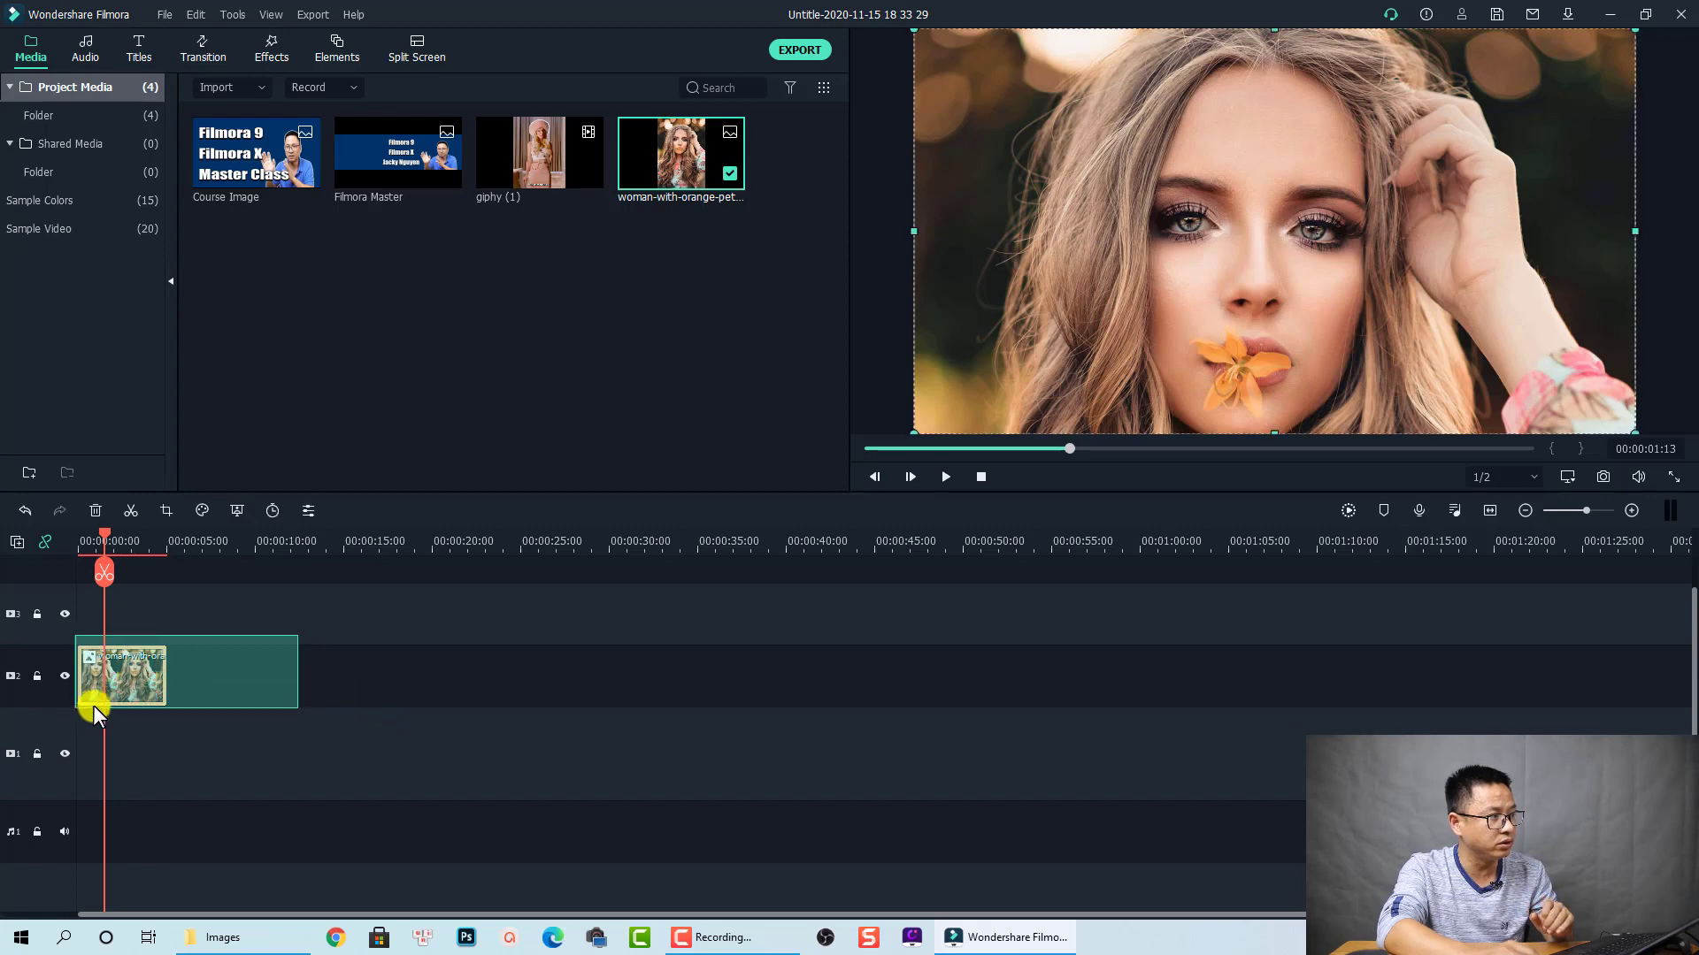
key("Delete")
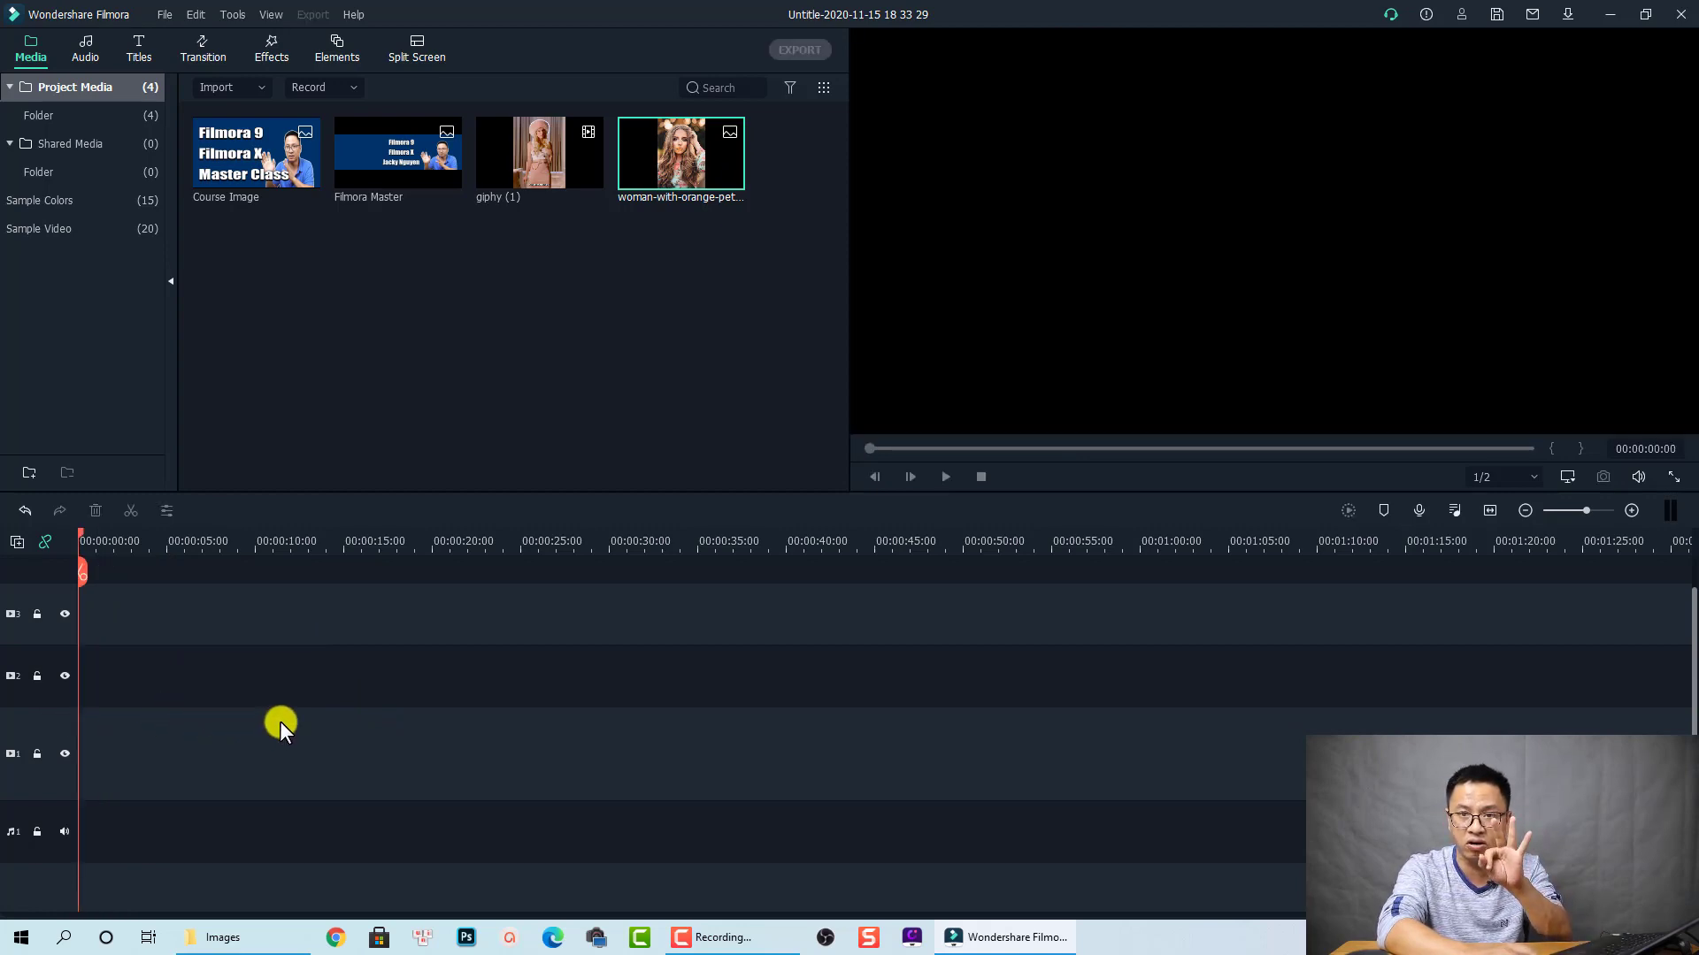
left_click(164, 15)
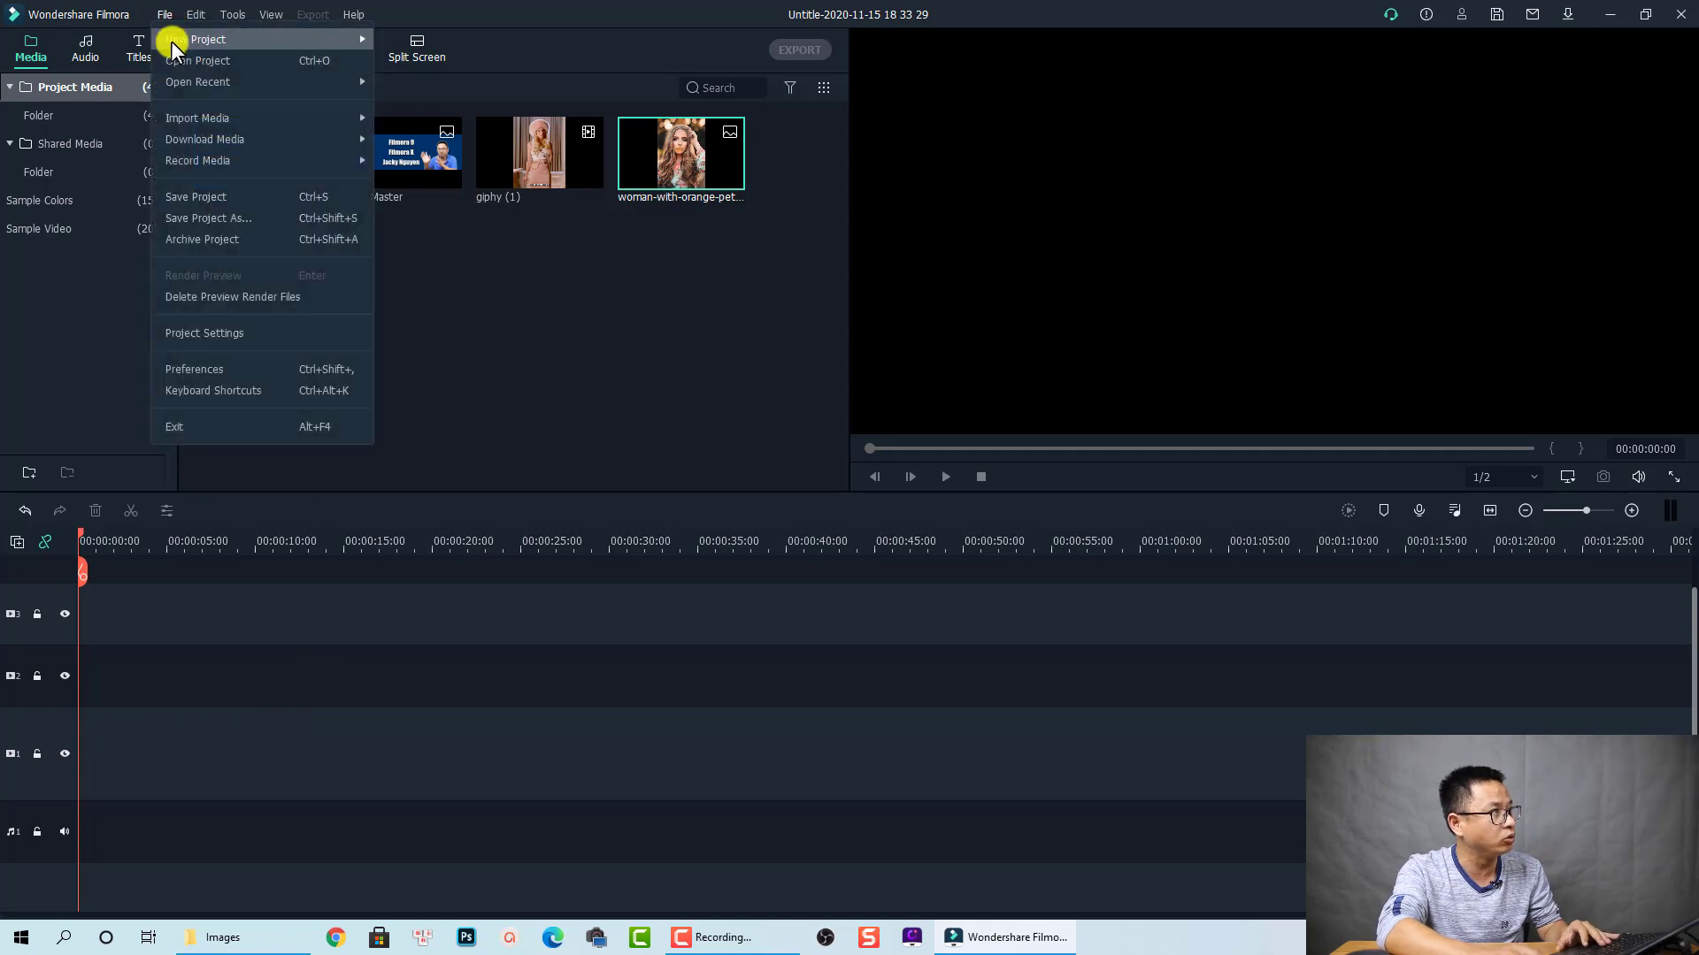
left_click(204, 368)
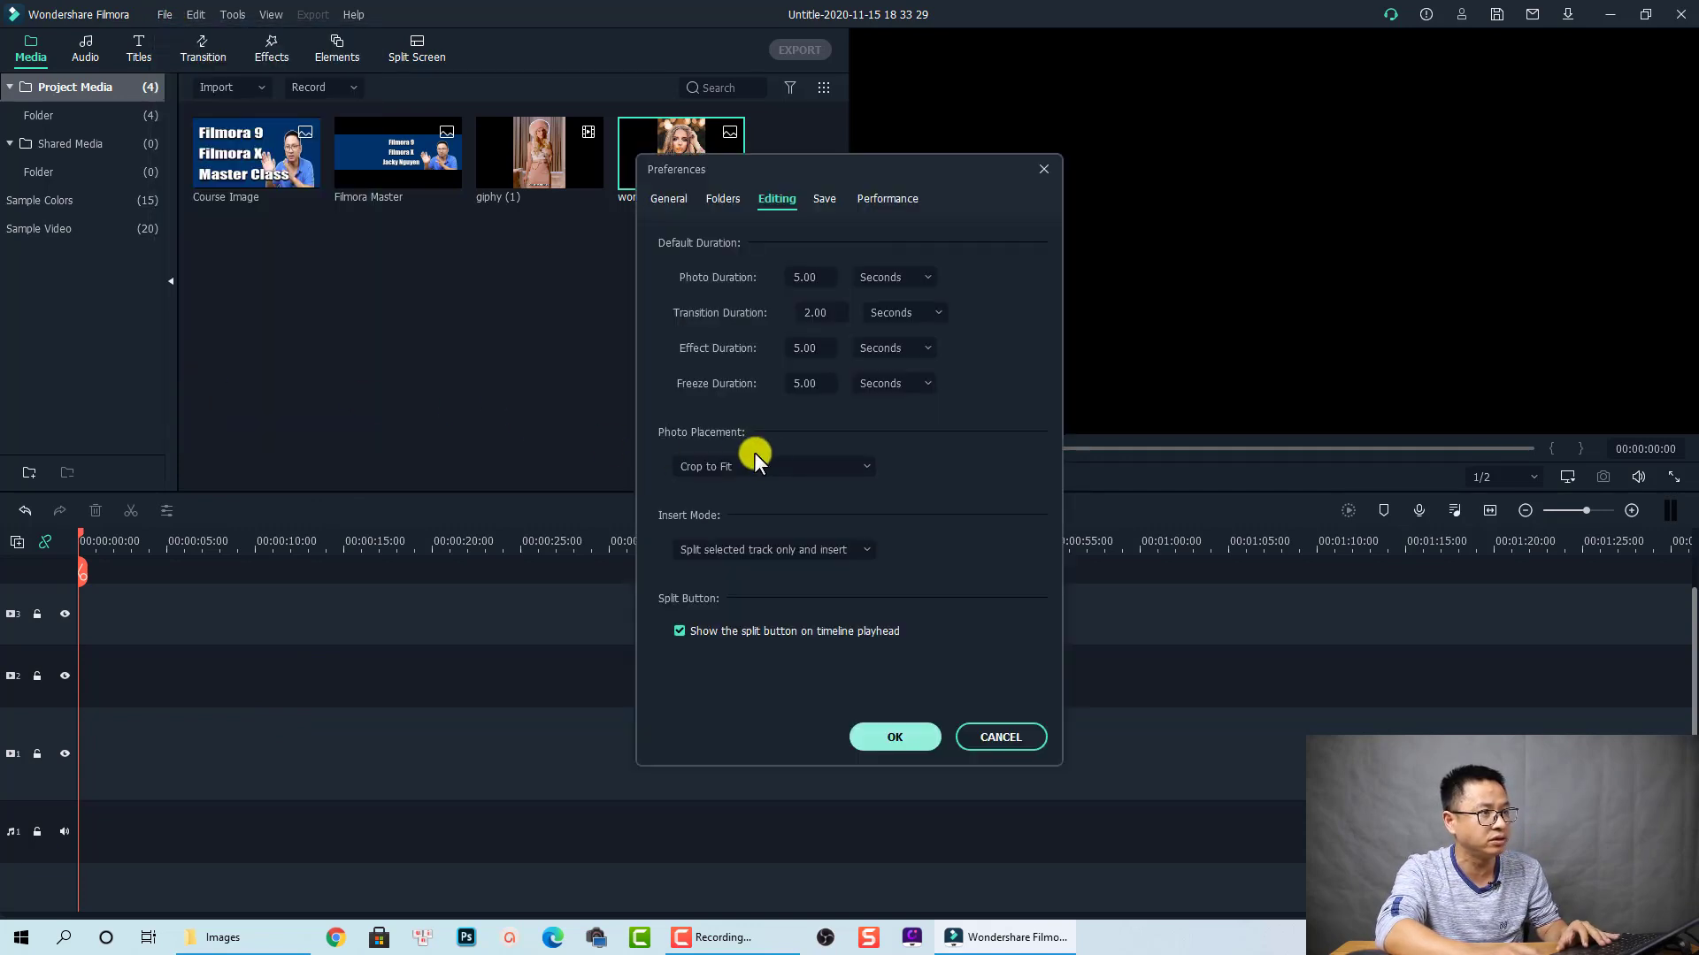
left_click(789, 462)
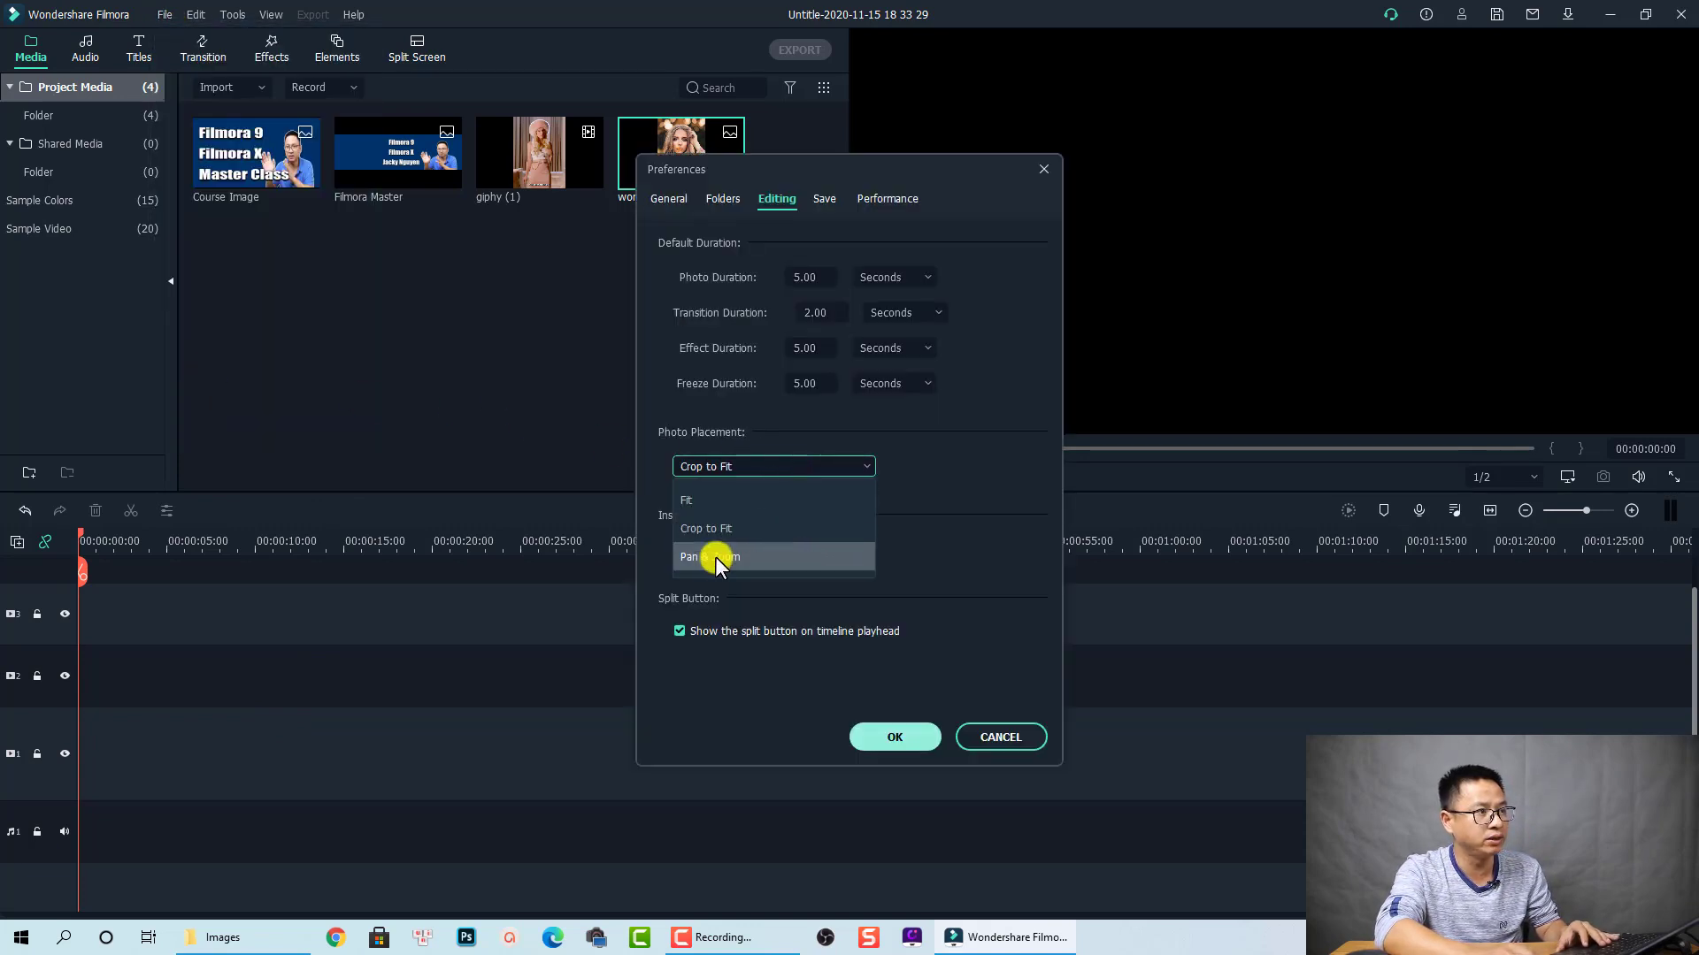
left_click(715, 555)
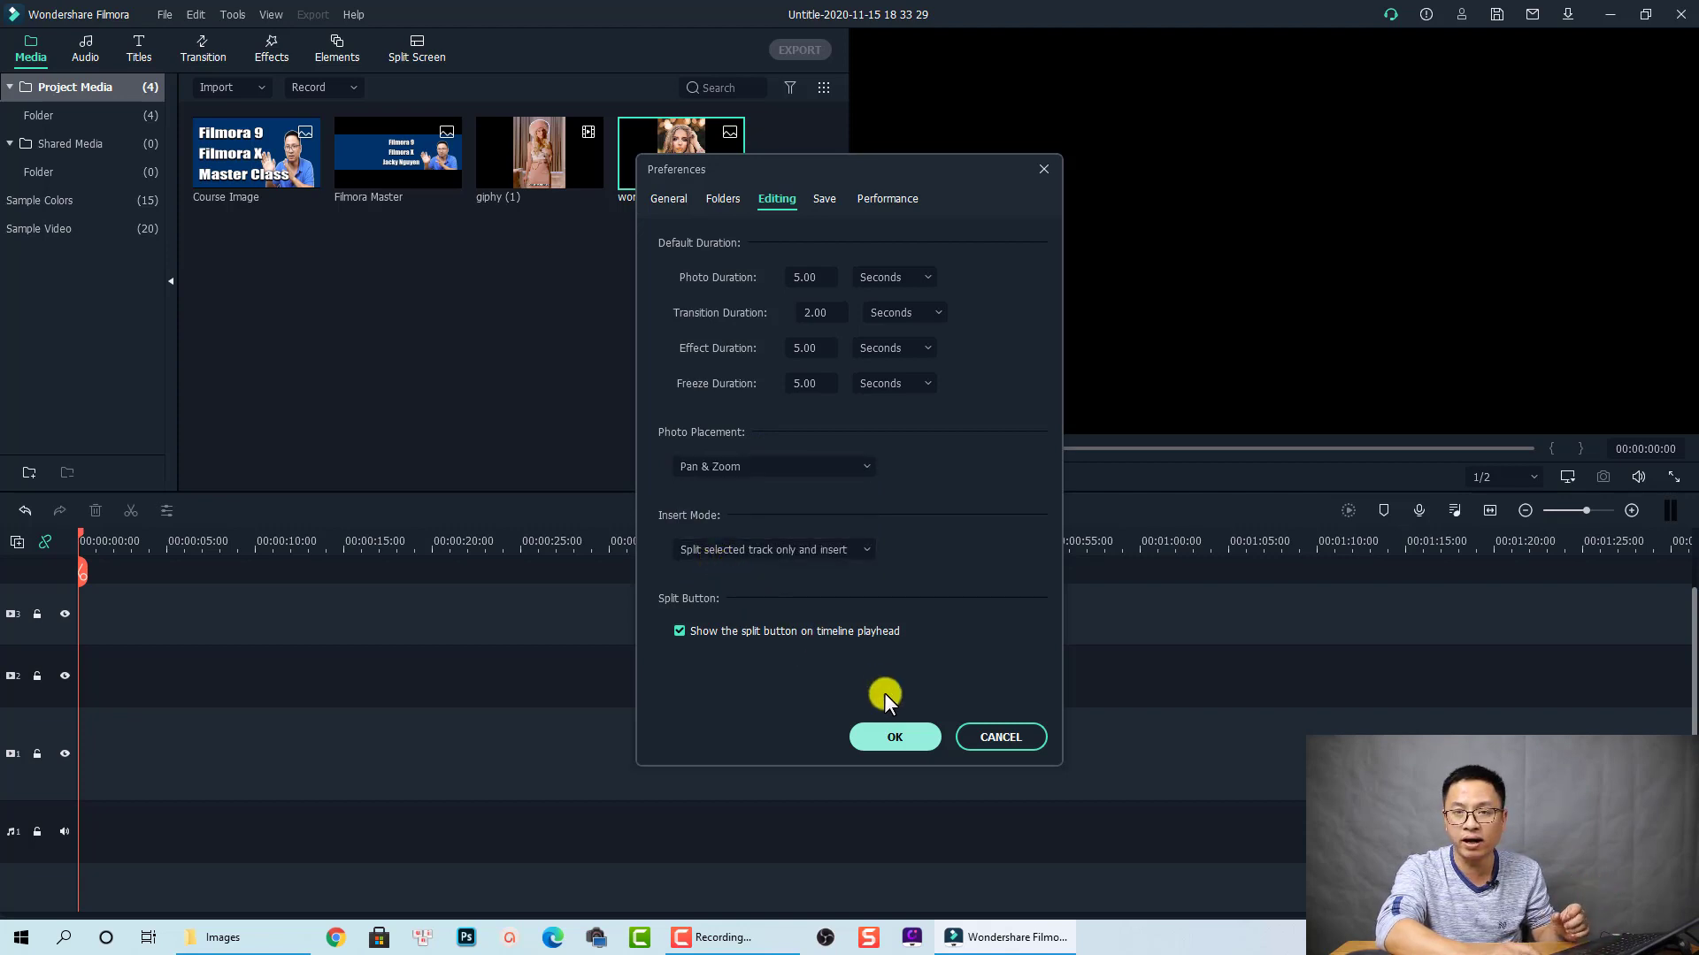
left_click(889, 740)
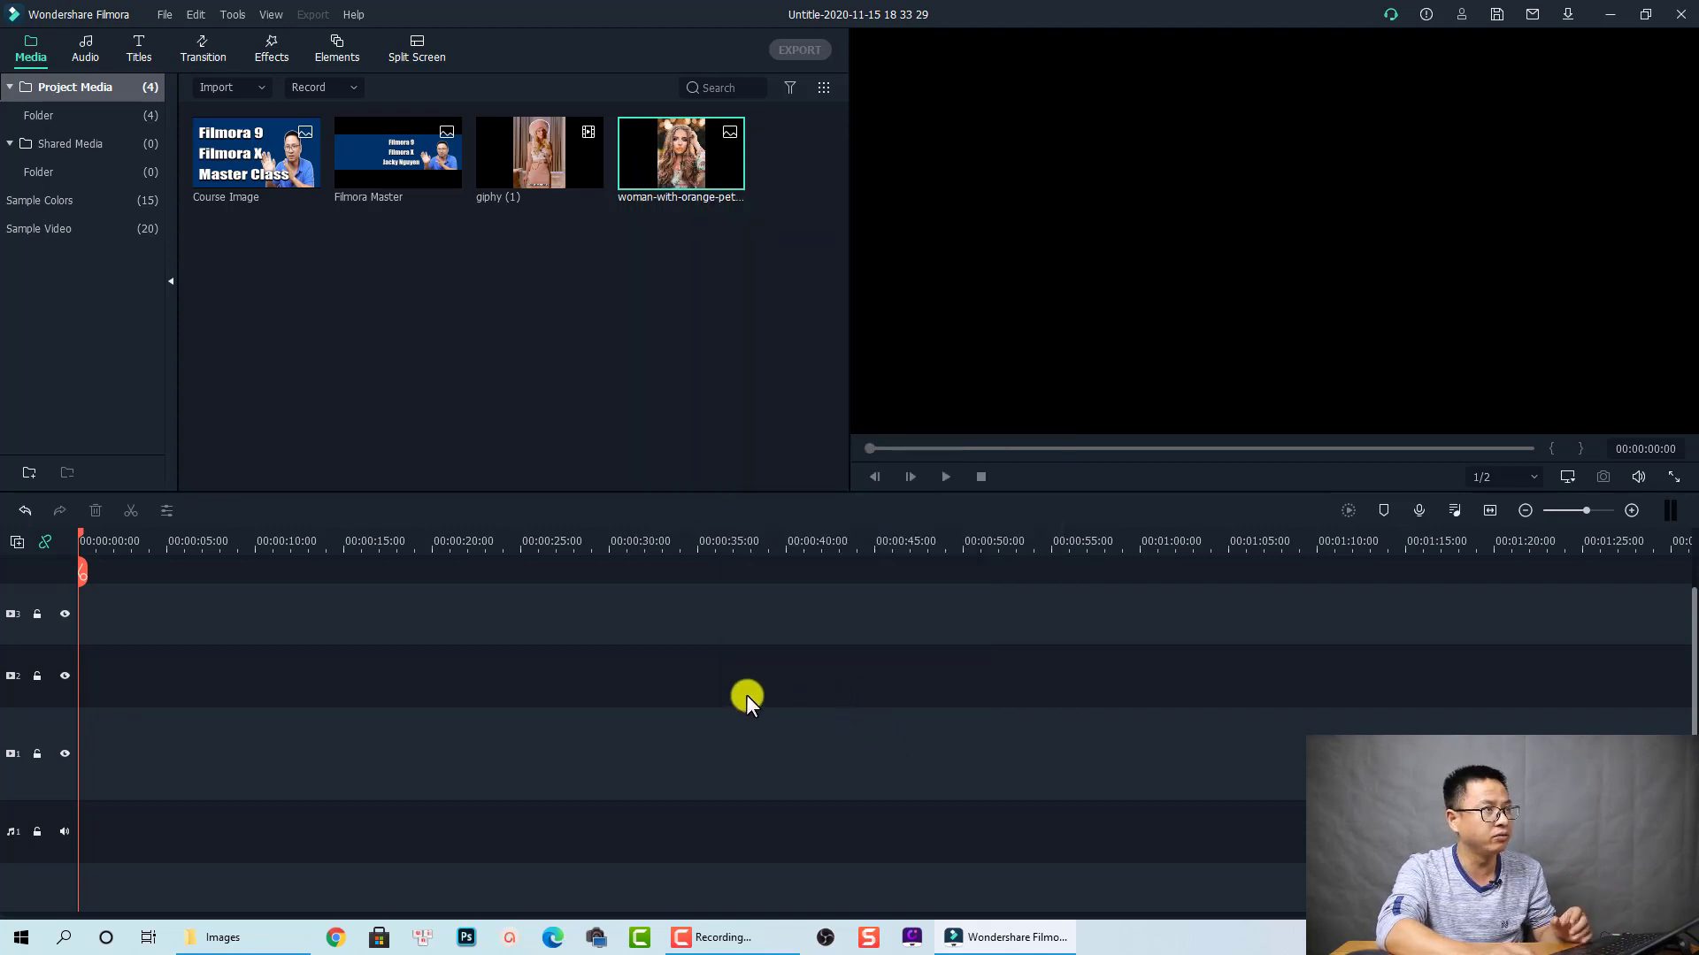
Place the woman photo at the start of video track 2 and play it to preview the pan and zoom motion
left_click_drag(669, 172, 83, 677)
left_click_drag(188, 706, 188, 706)
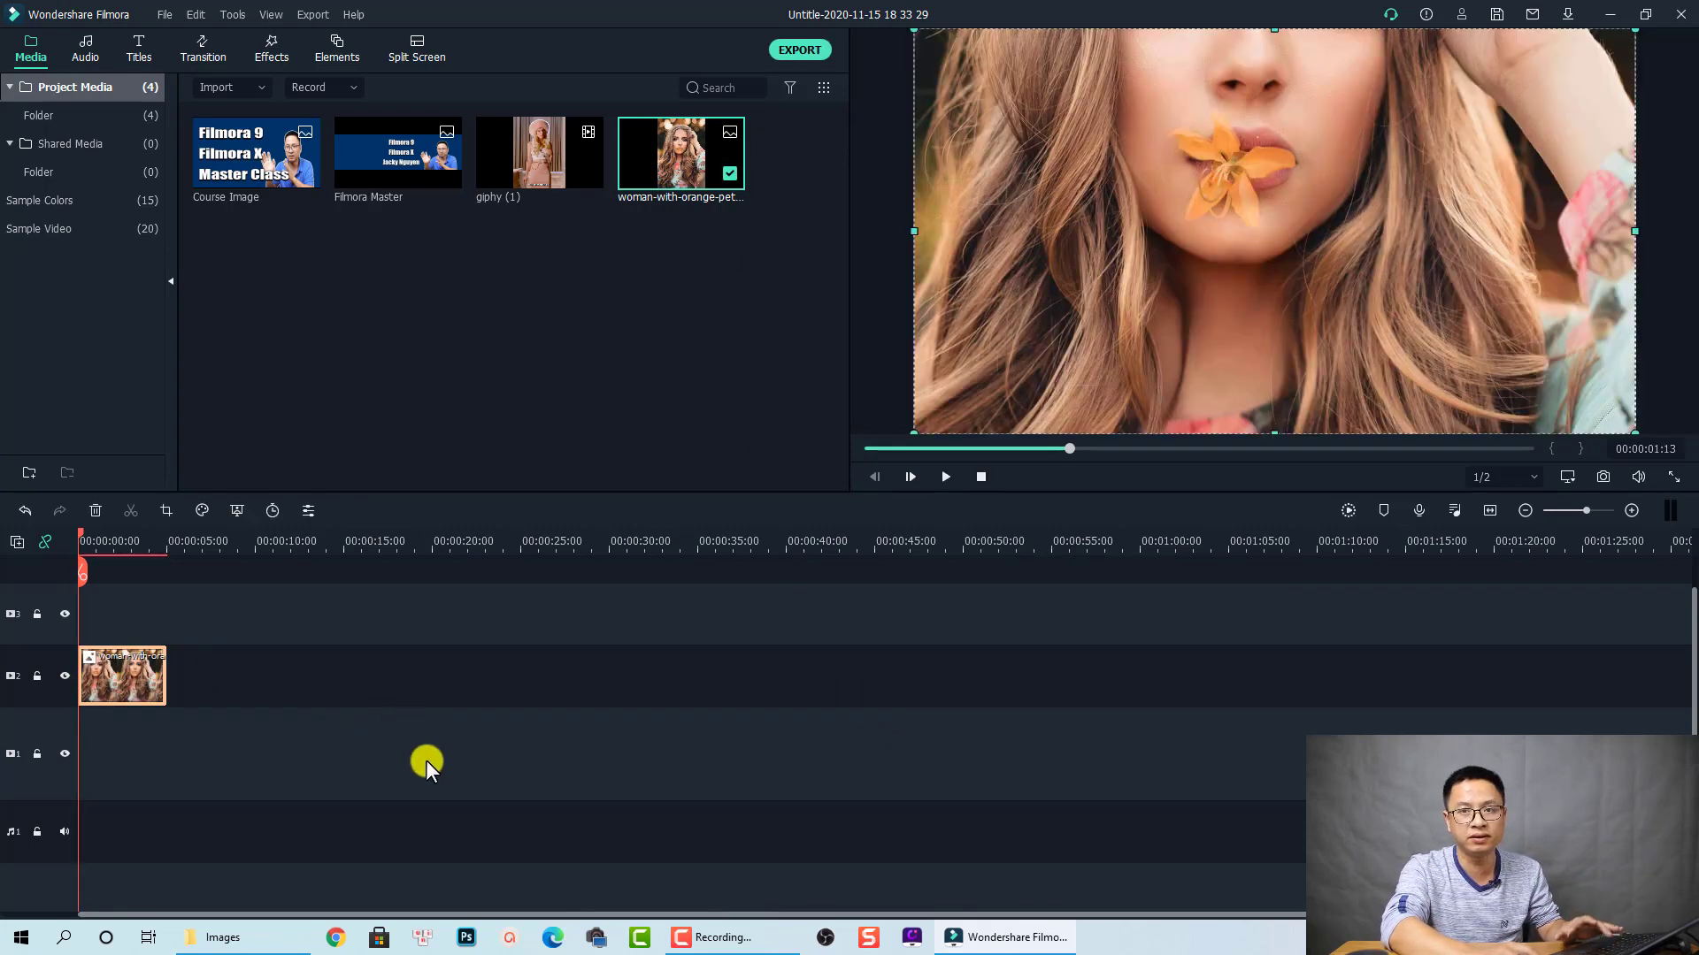
key("space")
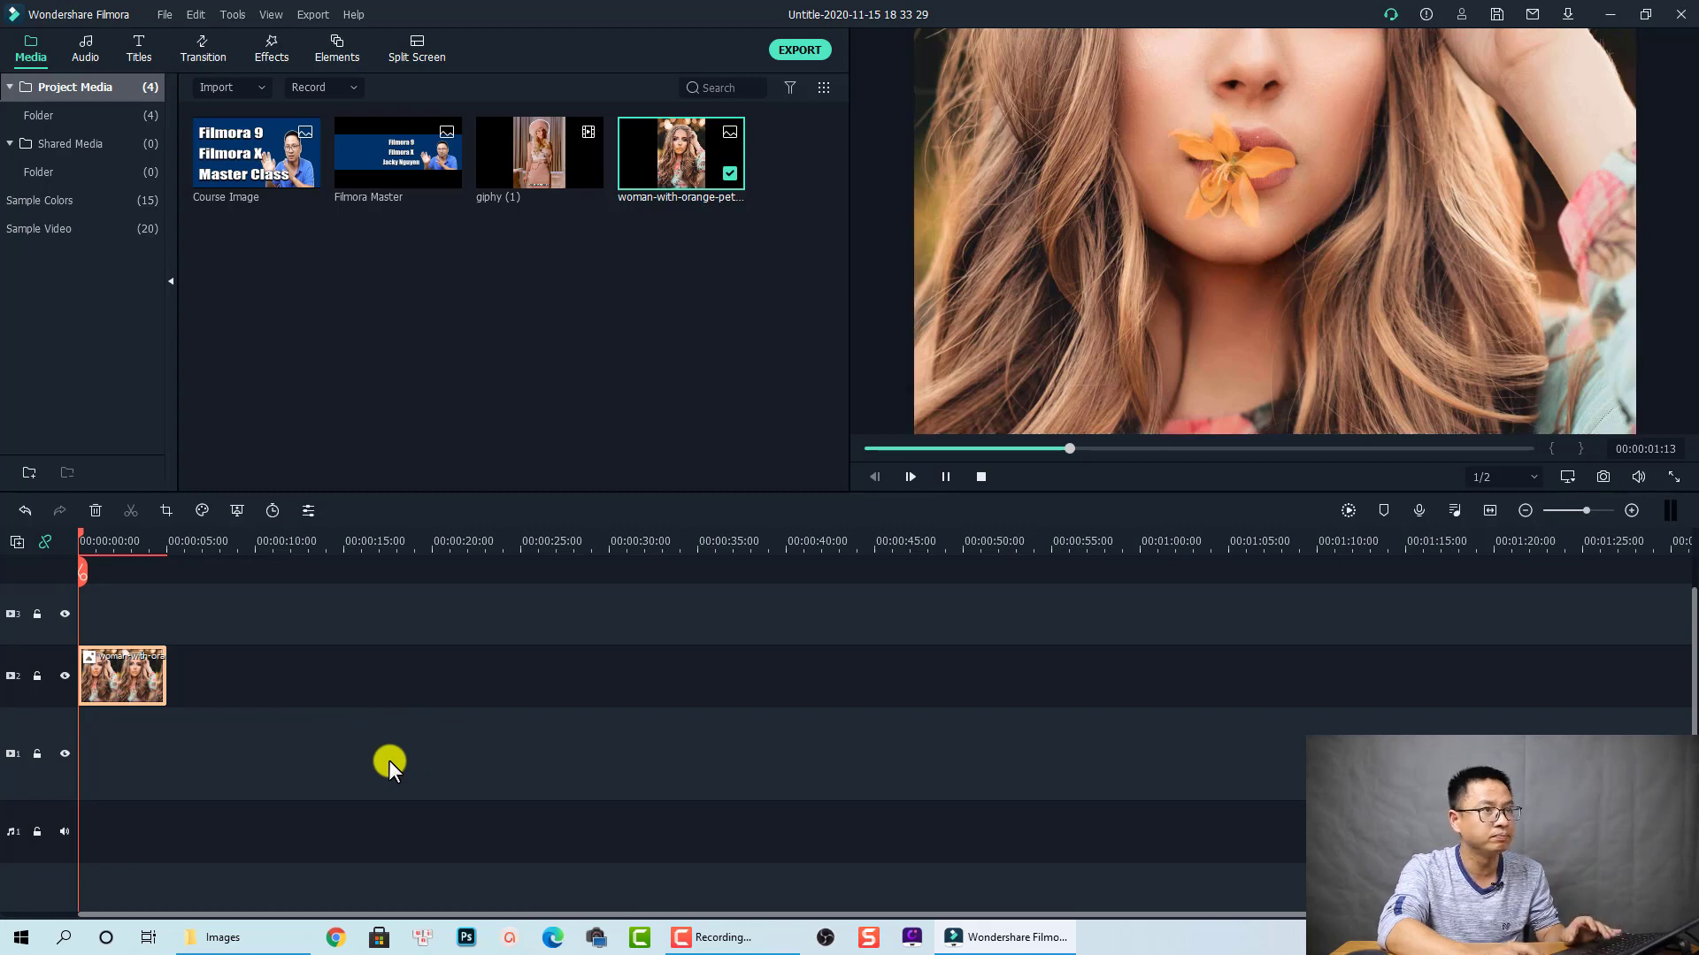
left_click(333, 737)
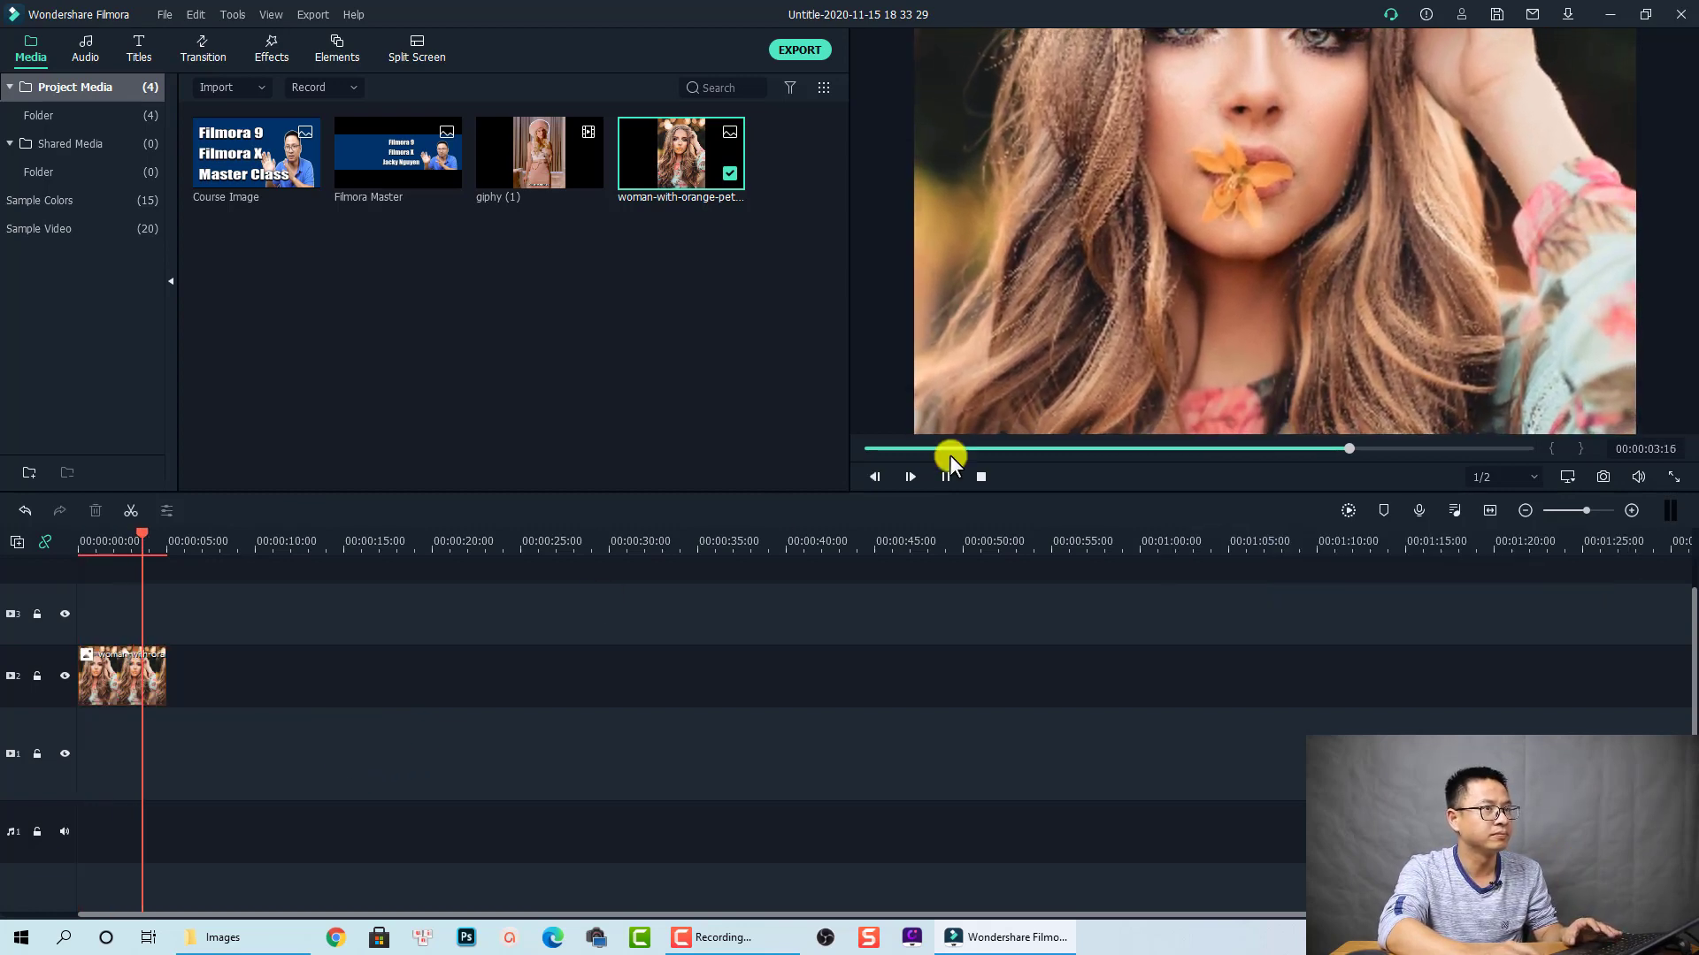
key("space")
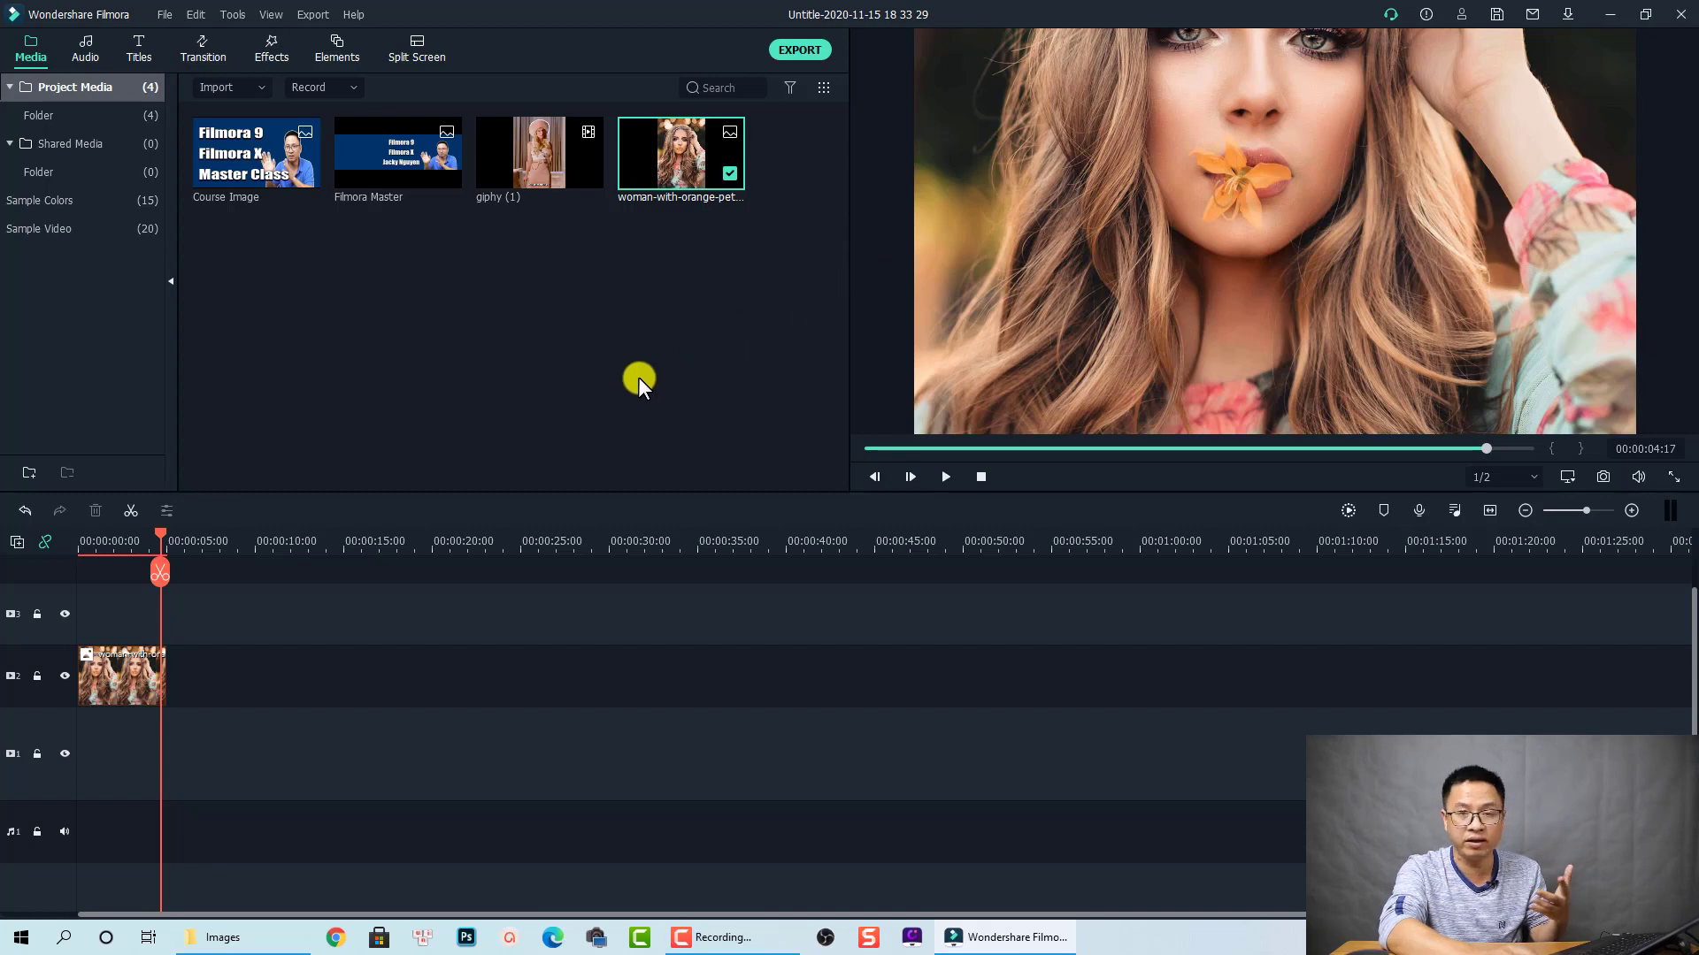
Add the Course Image photo twice in a row after the woman photo on video track 2 and play the sequence
left_click_drag(238, 181, 175, 665)
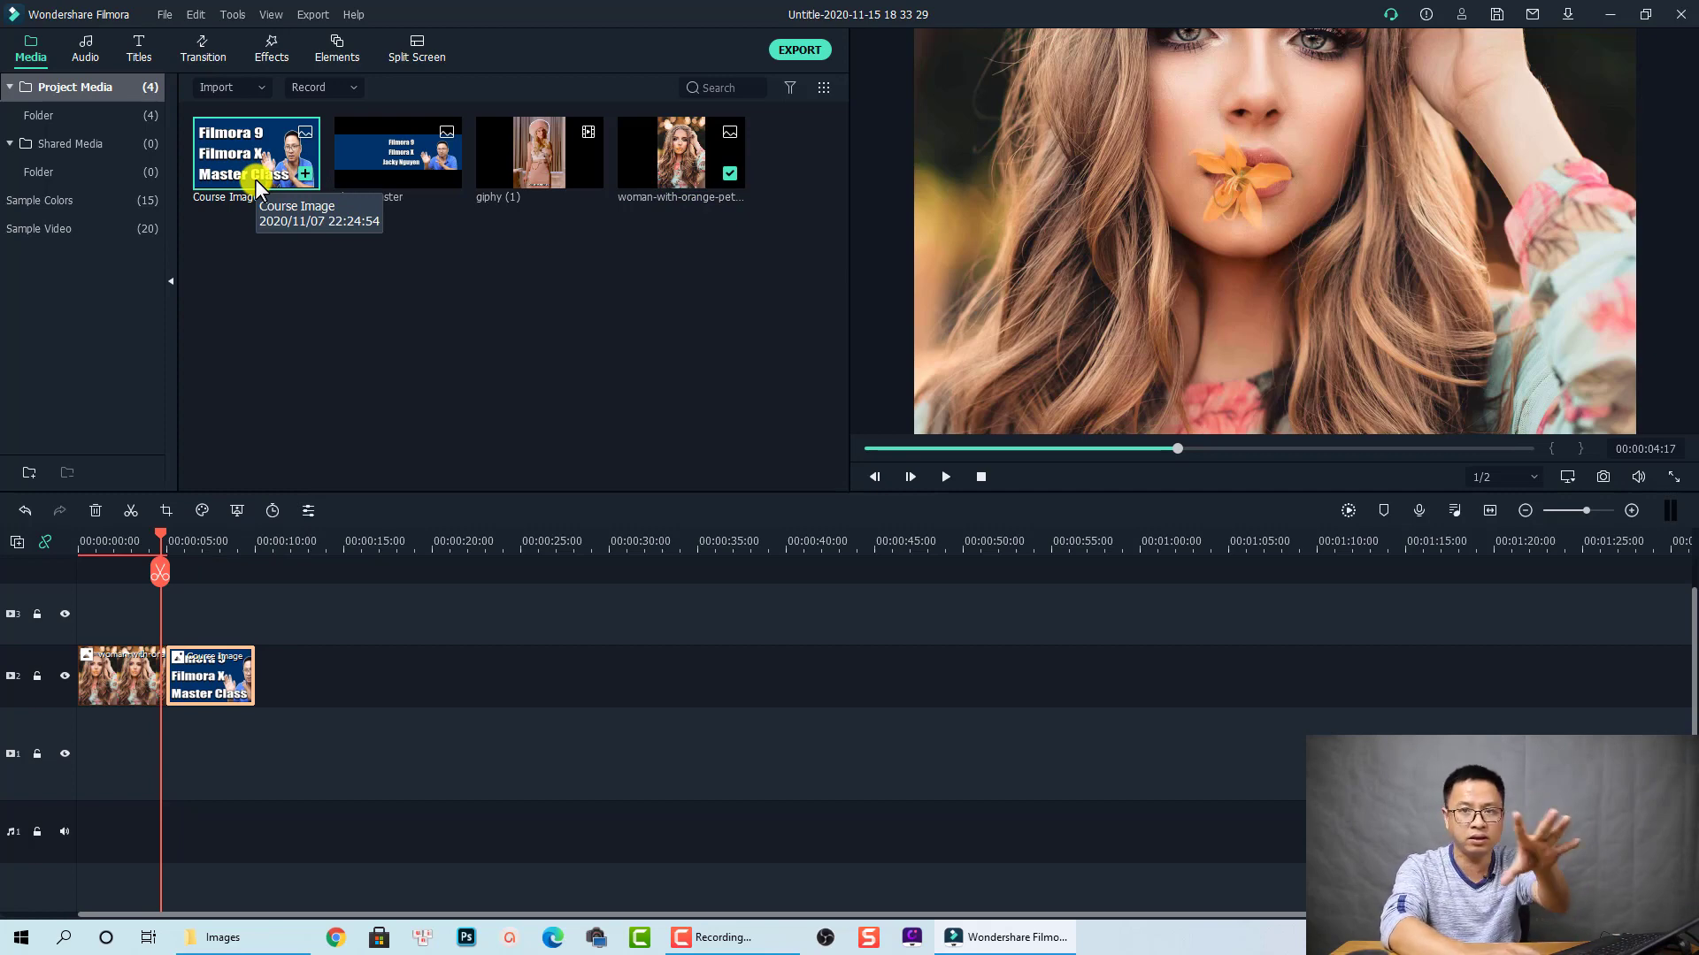
left_click_drag(255, 179, 315, 678)
left_click(102, 541)
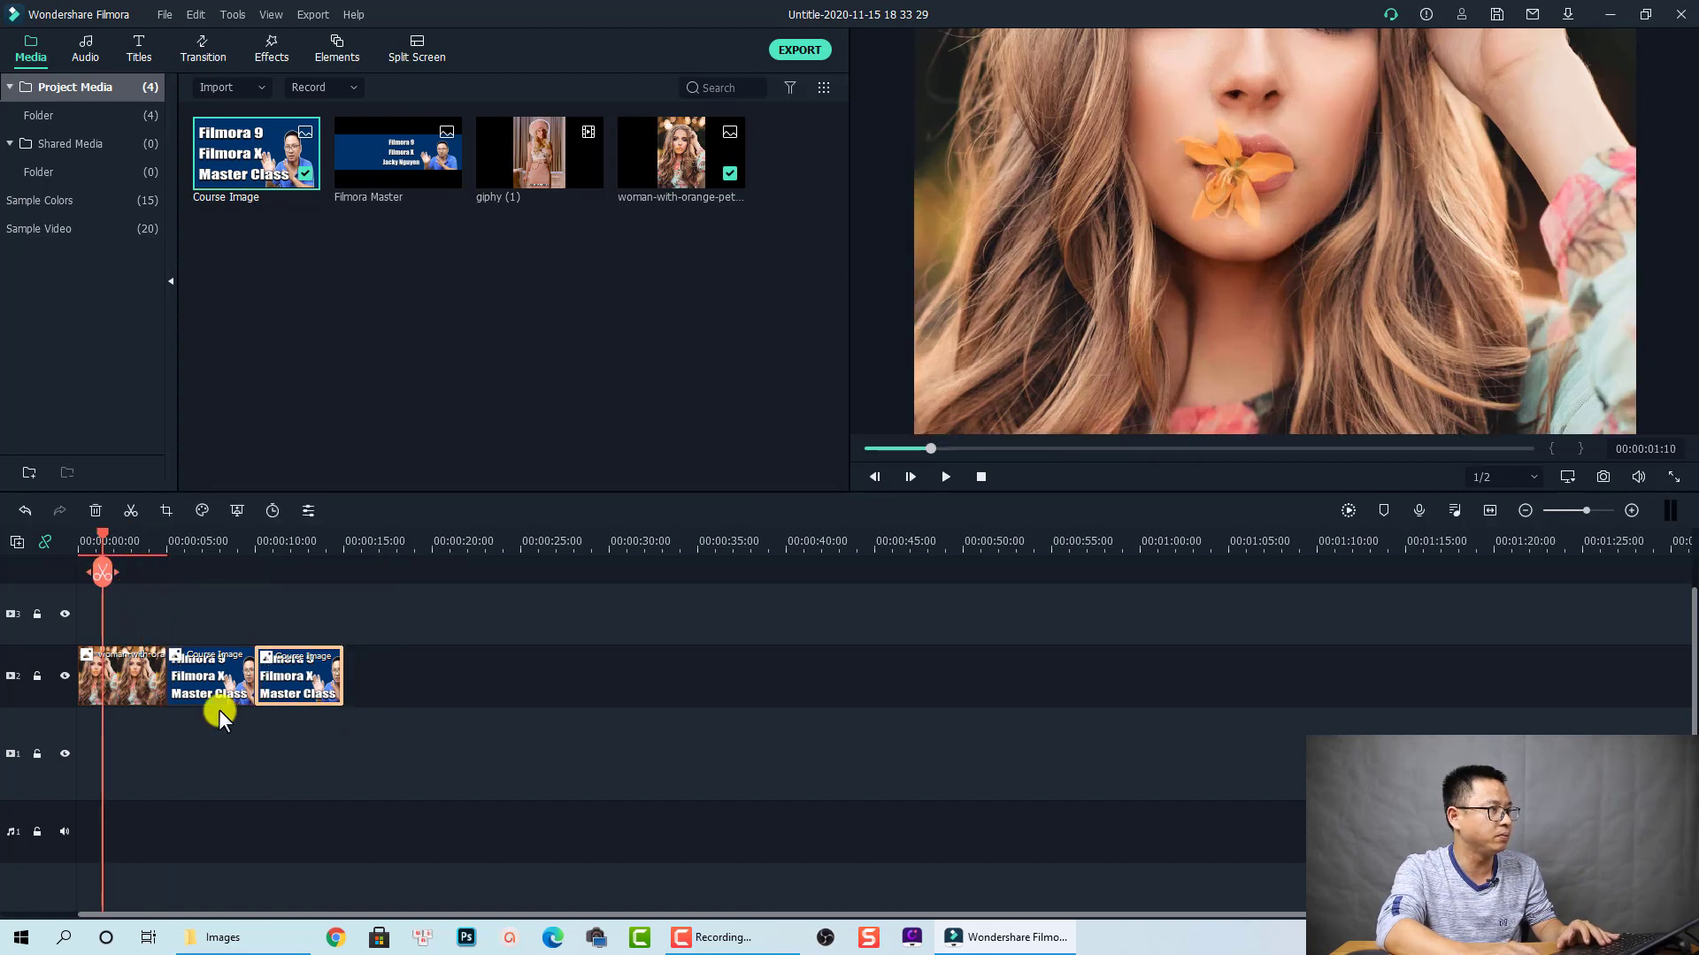
key("space")
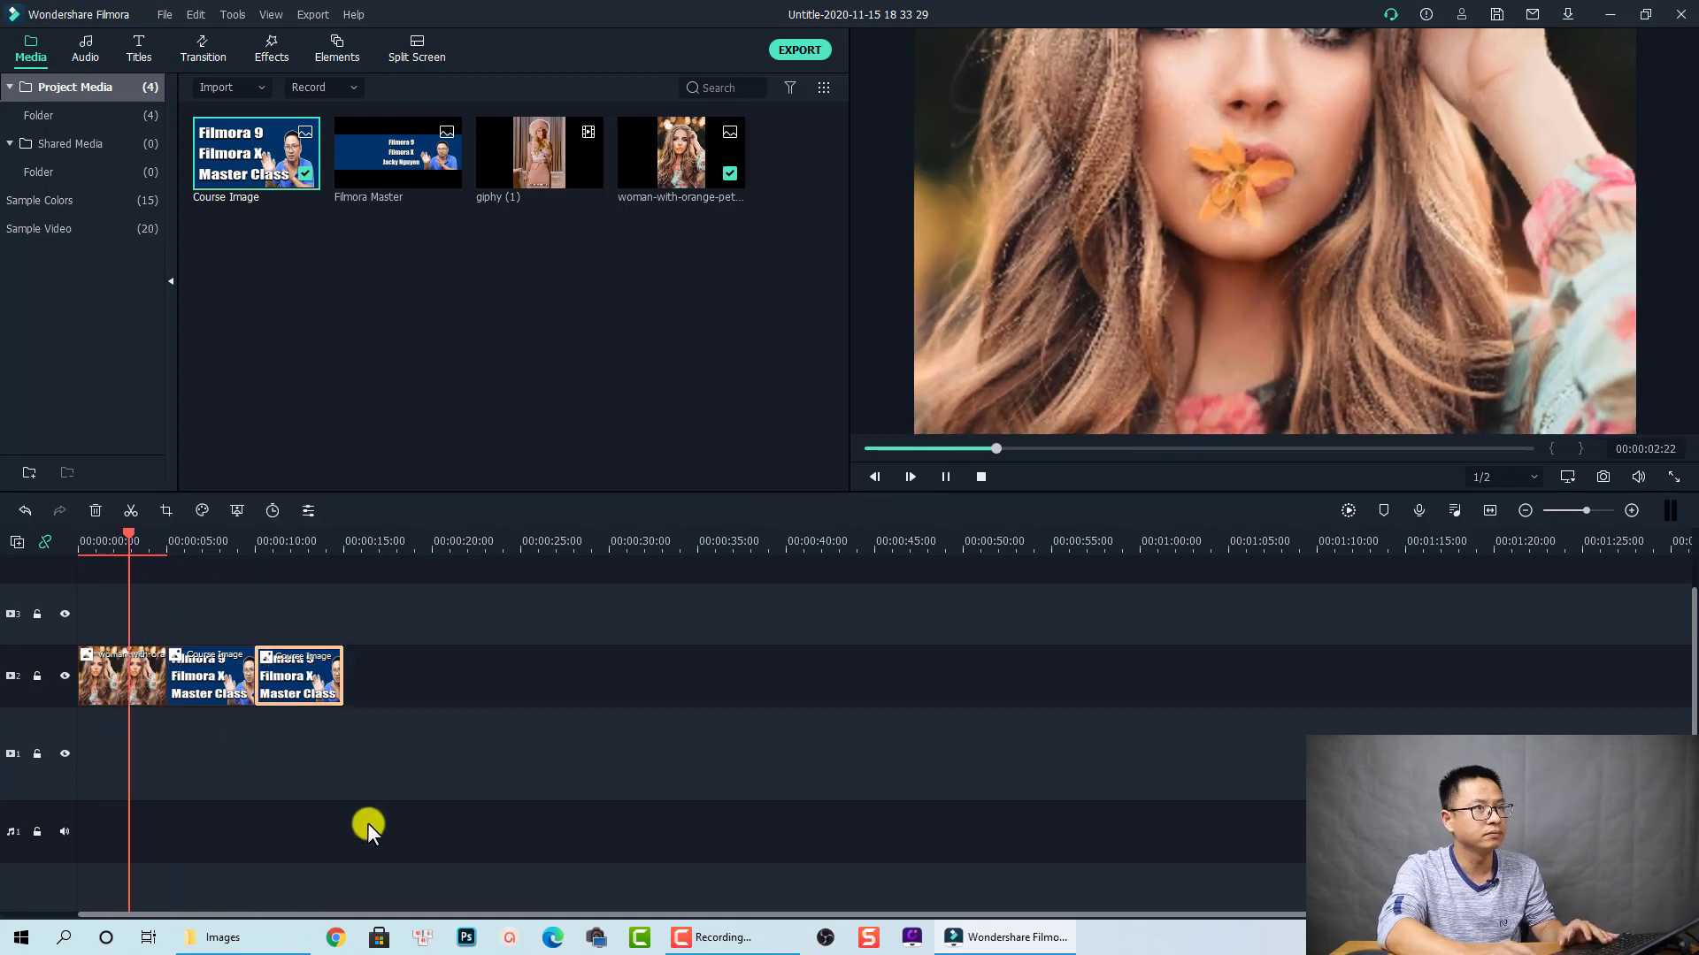